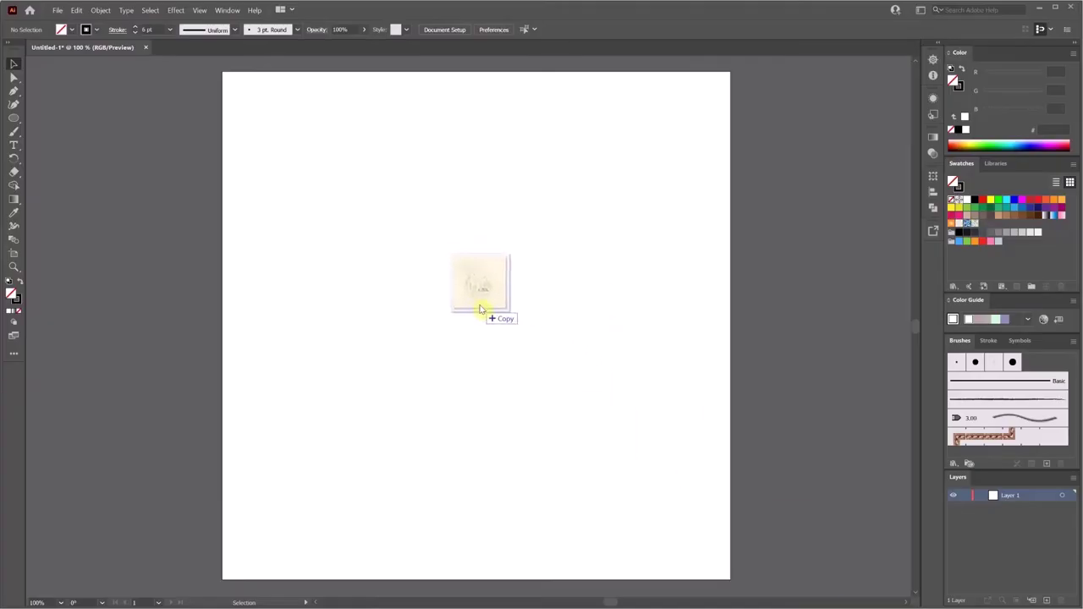
Place handDraw.jpg in the document and resize it proportionally to 1000 px wide.
click(521, 338)
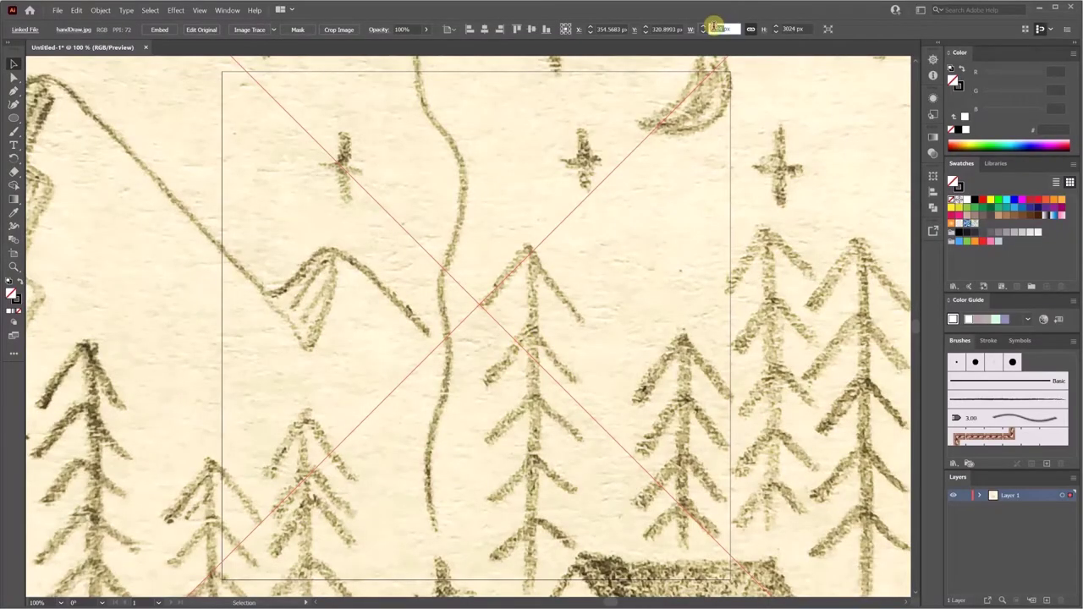
click(718, 30)
text(1000px)
key(Return)
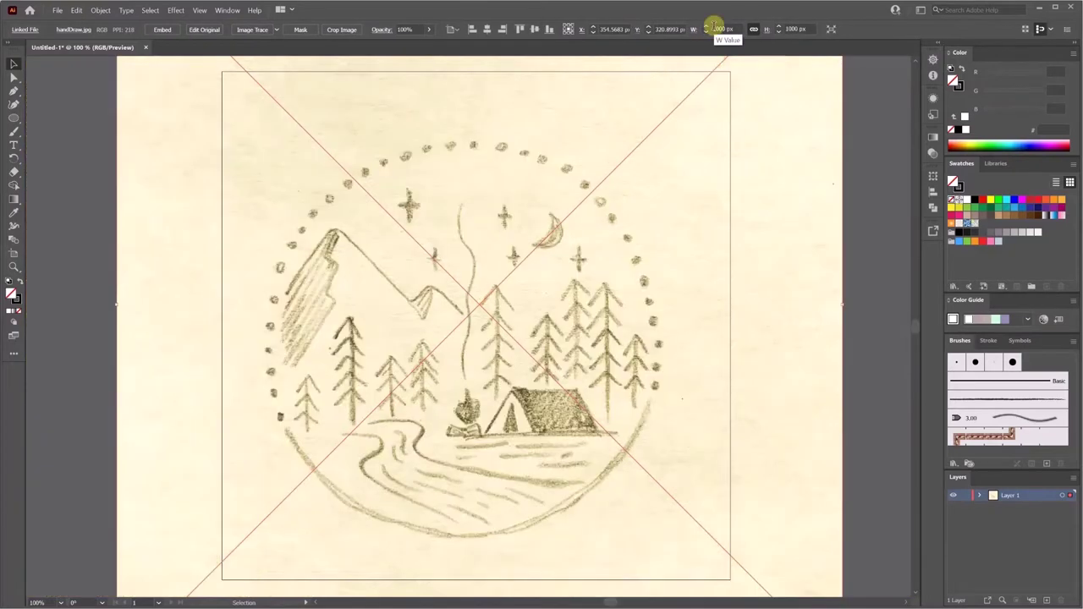
Reposition the sketch image so its drawing is centred over the artboard and reduce its opacity to 50%.
click(933, 153)
click(884, 148)
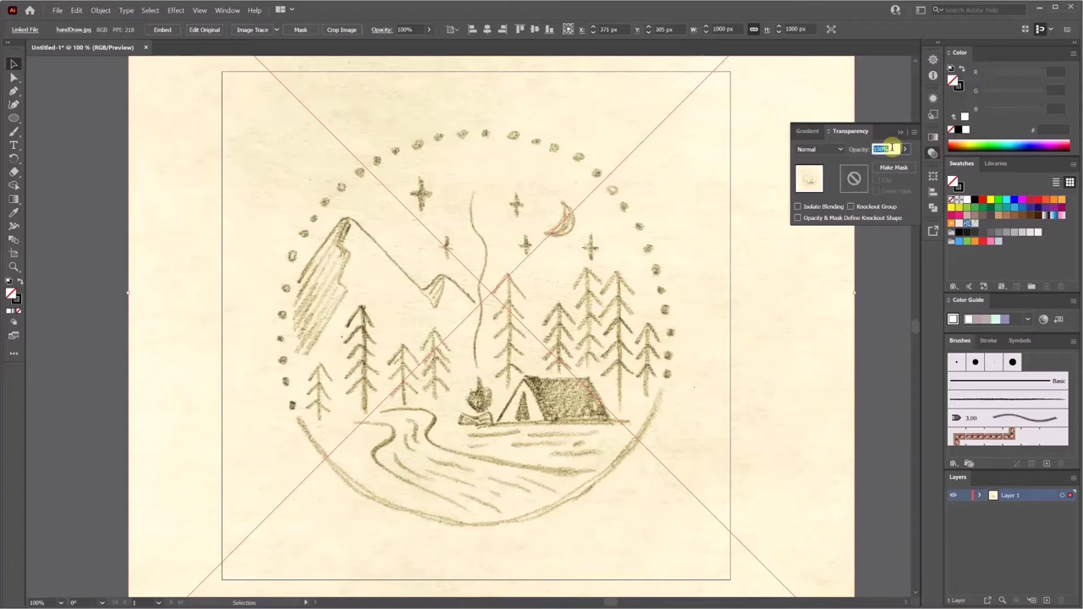
key(Return)
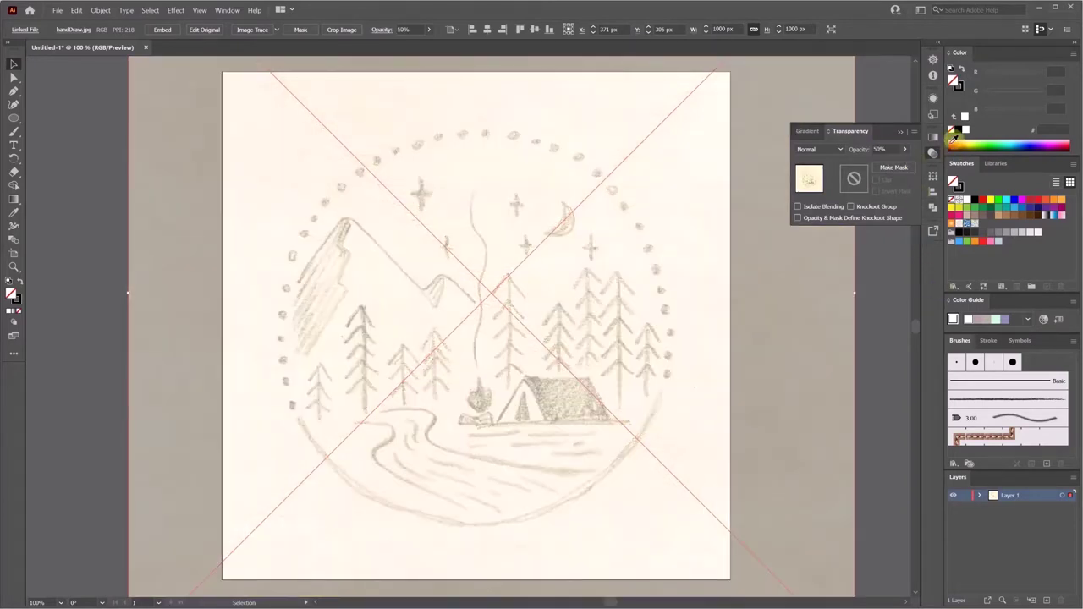
click(935, 154)
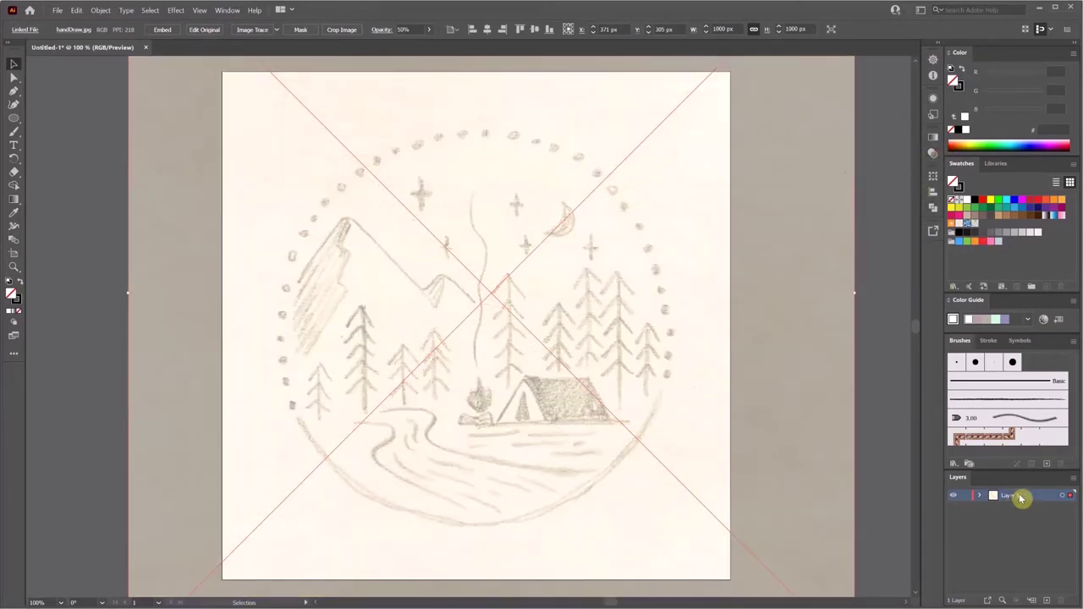
Rename and lock the image's layer as "sketch", and add a new layer above it.
click(877, 286)
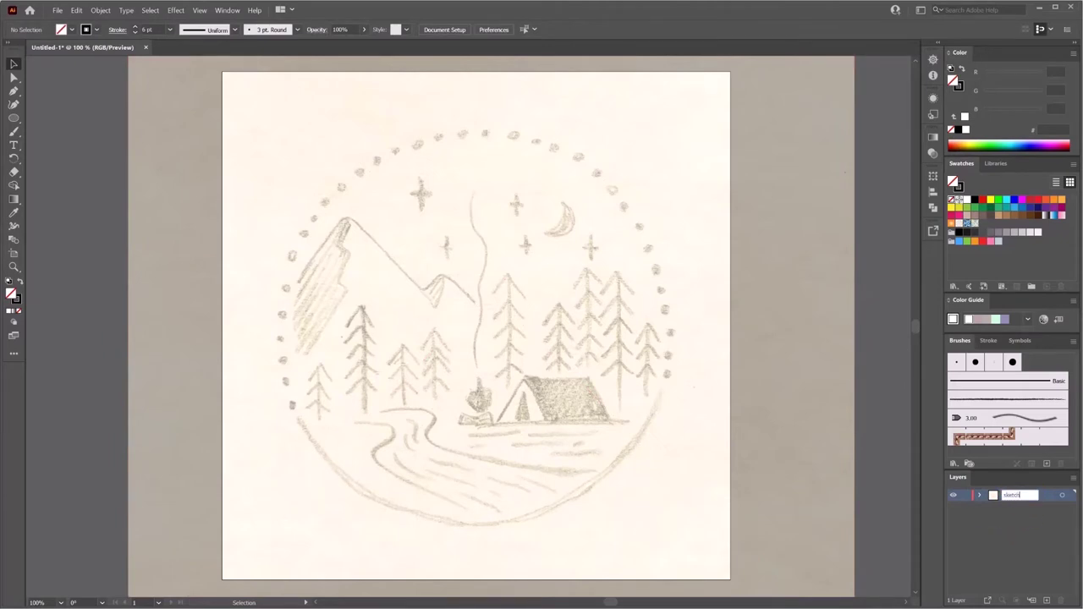
click(964, 495)
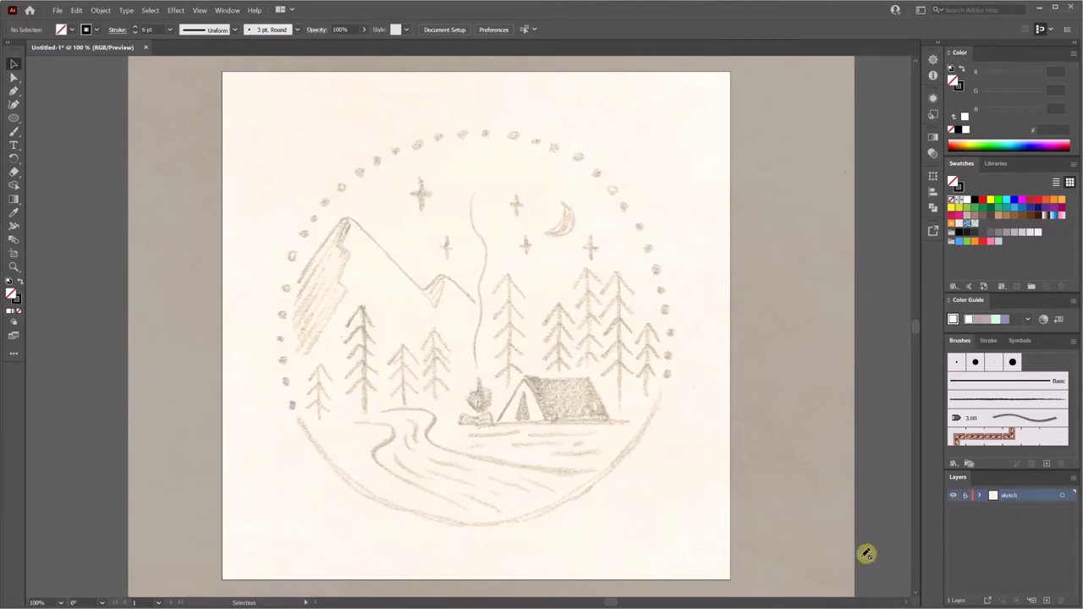
click(1044, 599)
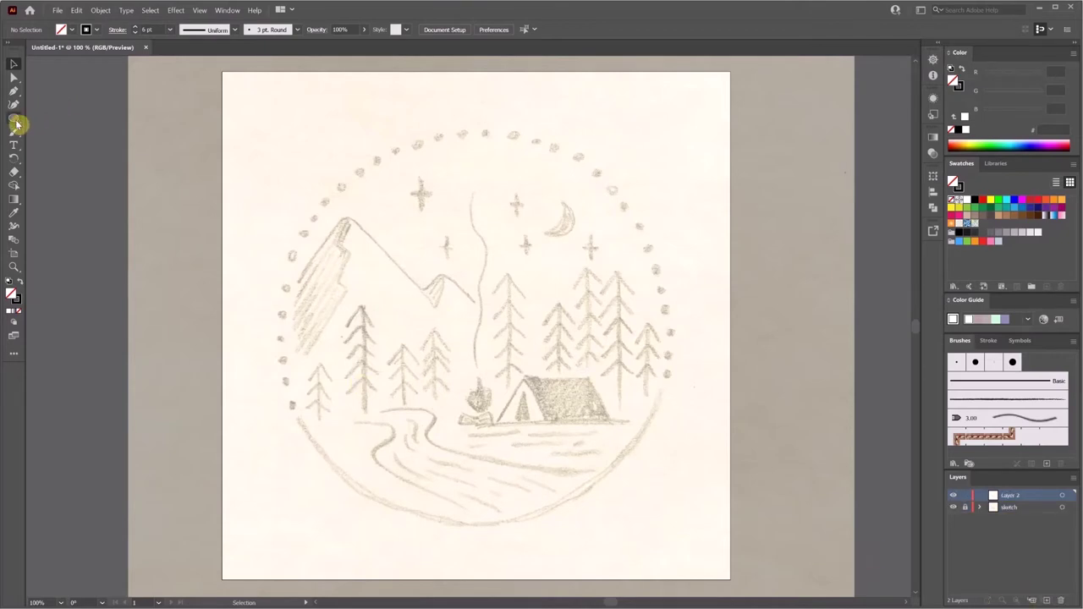
Draw a circle about 536 px in diameter over the sketch's round outline and nudge it up to fit.
mouse_move(294, 150)
mouse_down()
mouse_move(645, 503)
mouse_move(587, 442)
mouse_move(640, 438)
mouse_move(626, 442)
mouse_move(672, 522)
mouse_up()
key(Up)
key(Up)
click(773, 448)
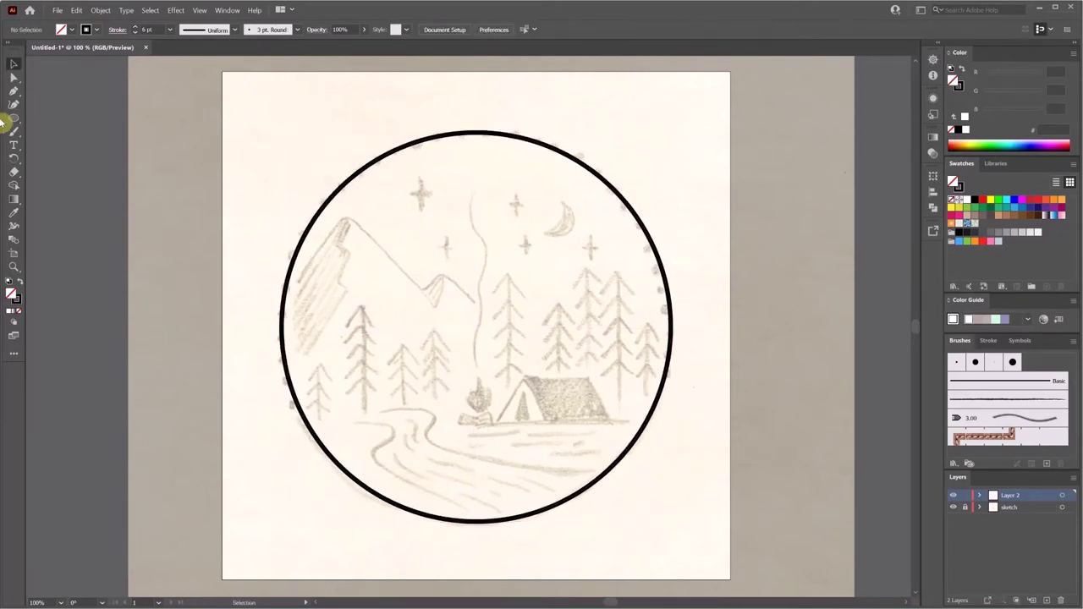
Draw a horizontal line about 593 px long across the circle at the base of the tent.
drag(15, 125, 59, 169)
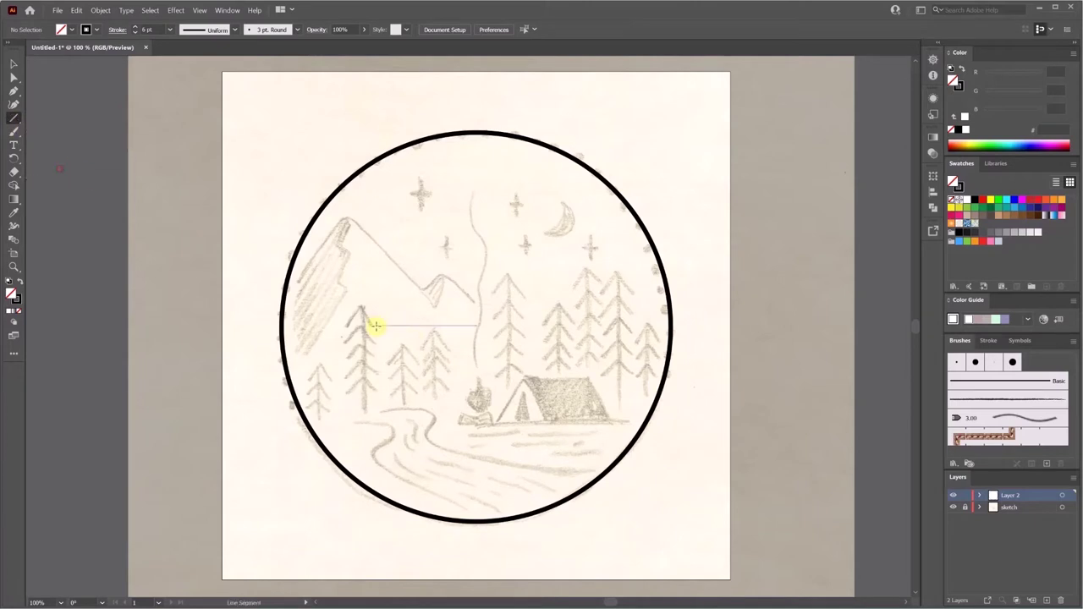
drag(255, 417, 543, 474)
key(v)
Split the circle and the horizontal line where they cross using the Outline pathfinder.
click(679, 438)
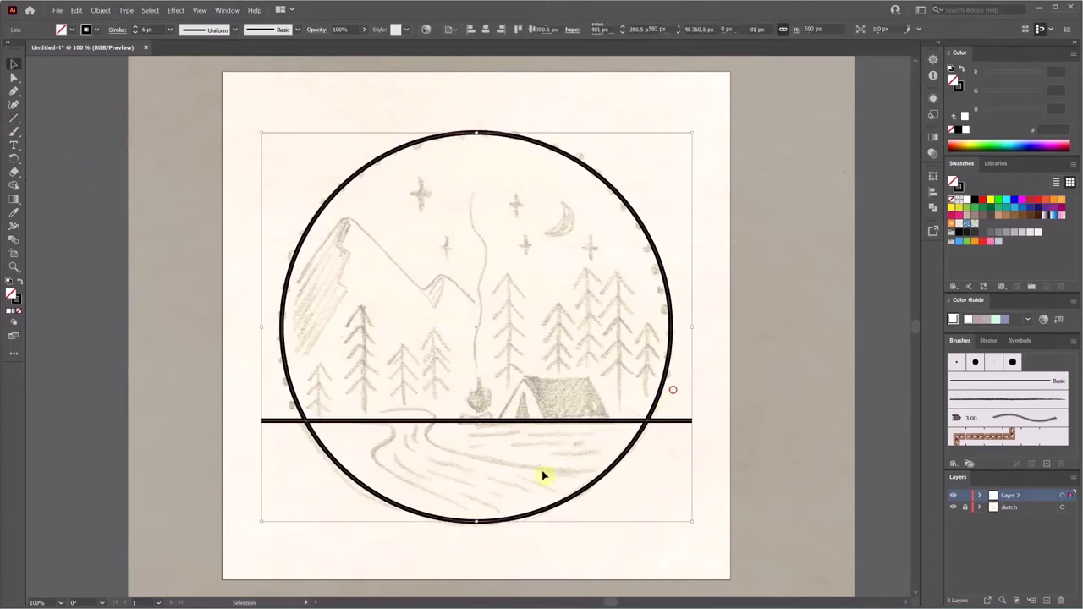
click(931, 210)
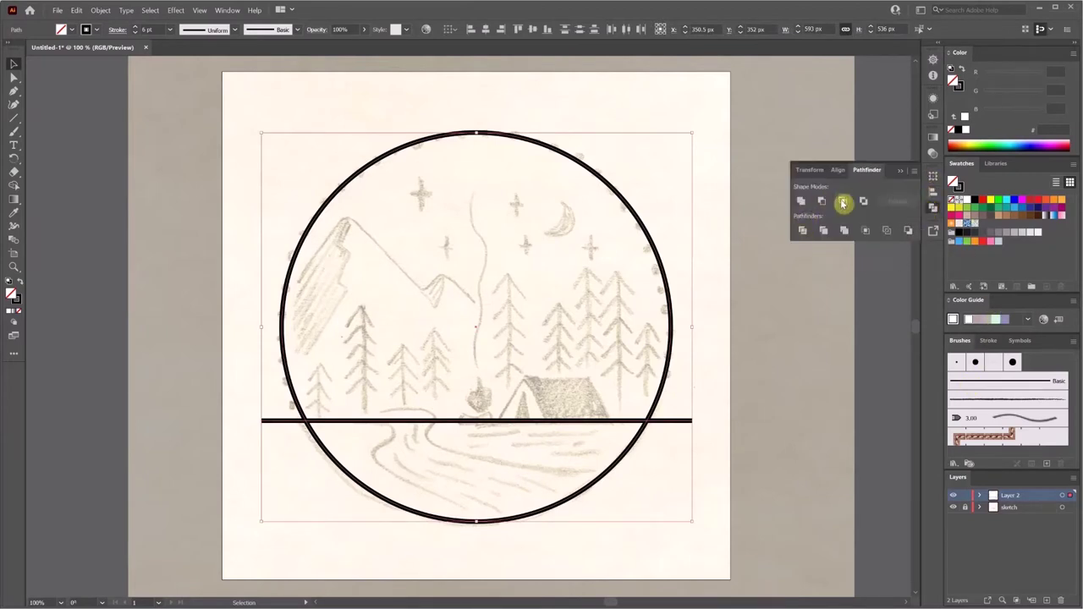
click(868, 234)
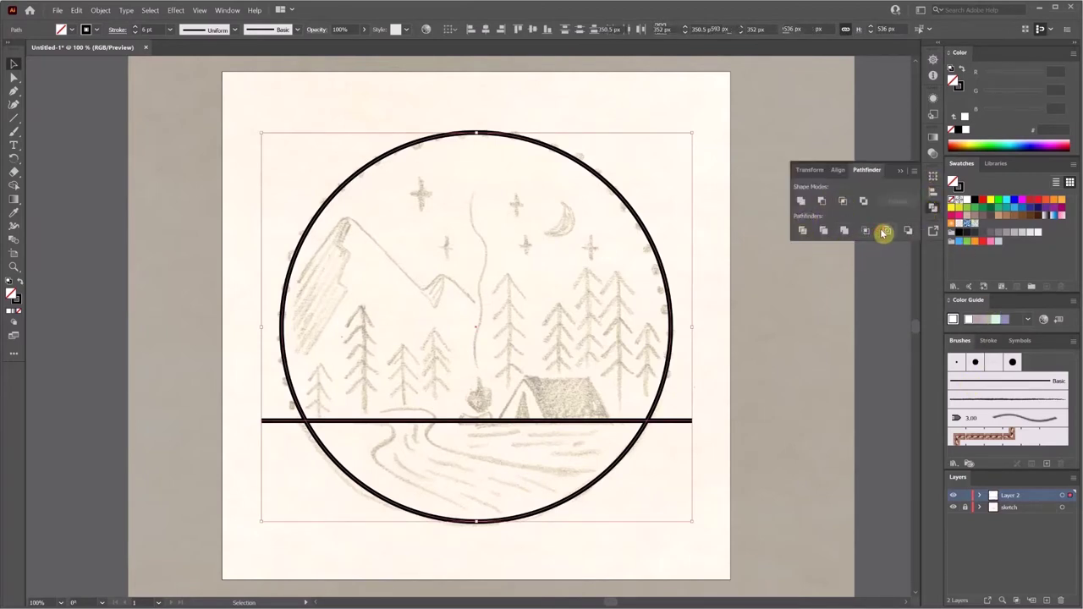
Delete the leftover horizontal line pieces inside and outside the circle, leaving only its upper and lower arcs.
click(702, 420)
key(a)
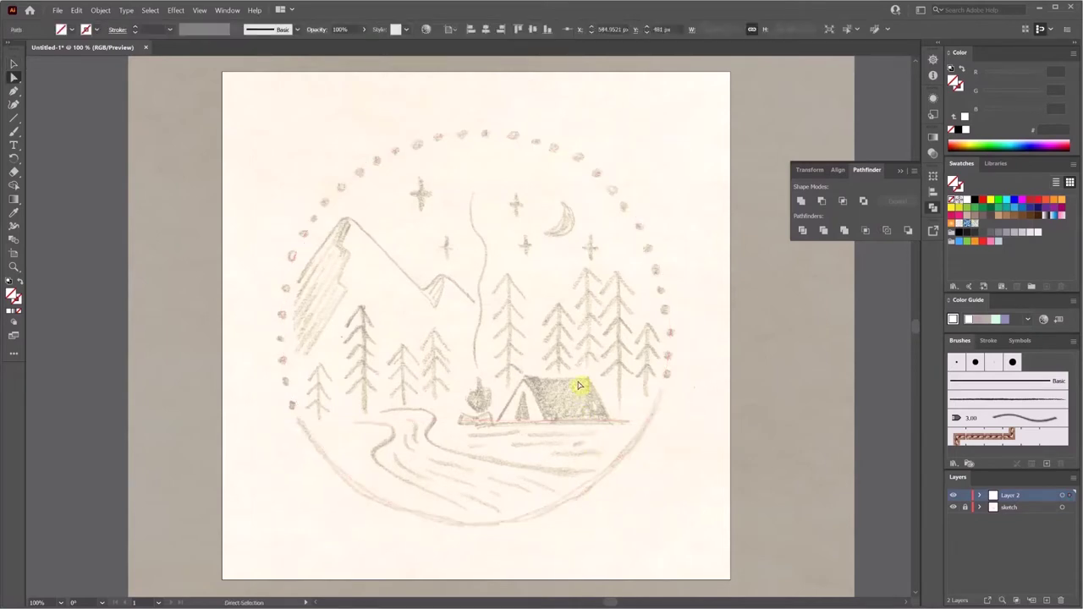
click(522, 456)
click(212, 412)
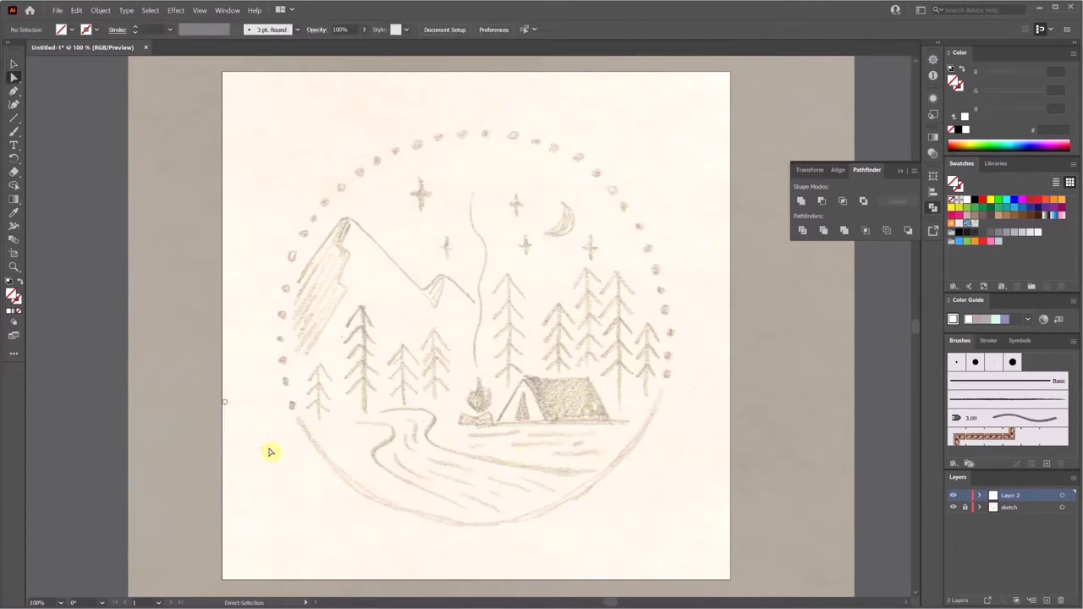
key(v)
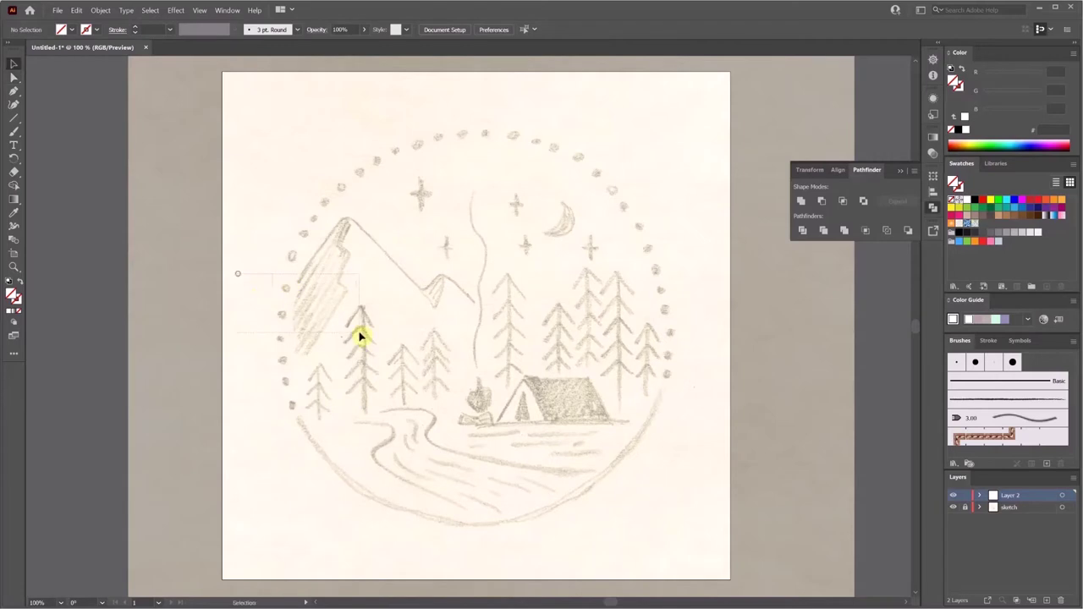
key(ctrl+a)
click(342, 414)
key(a)
drag(350, 457, 295, 488)
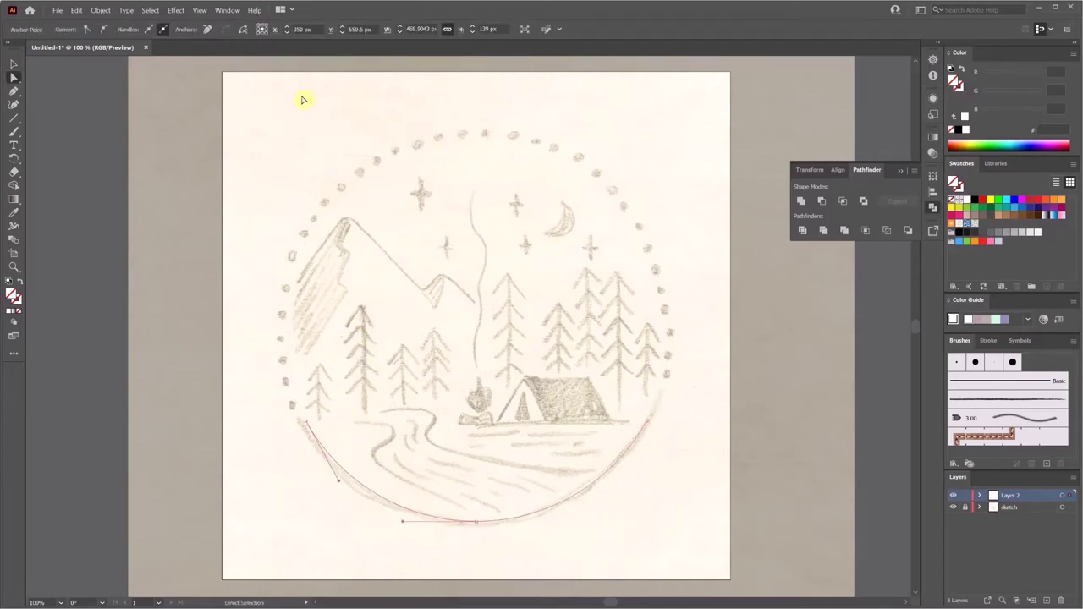
Give the circle's arcs a black stroke with a weight of 5 pt.
key(v)
click(368, 486)
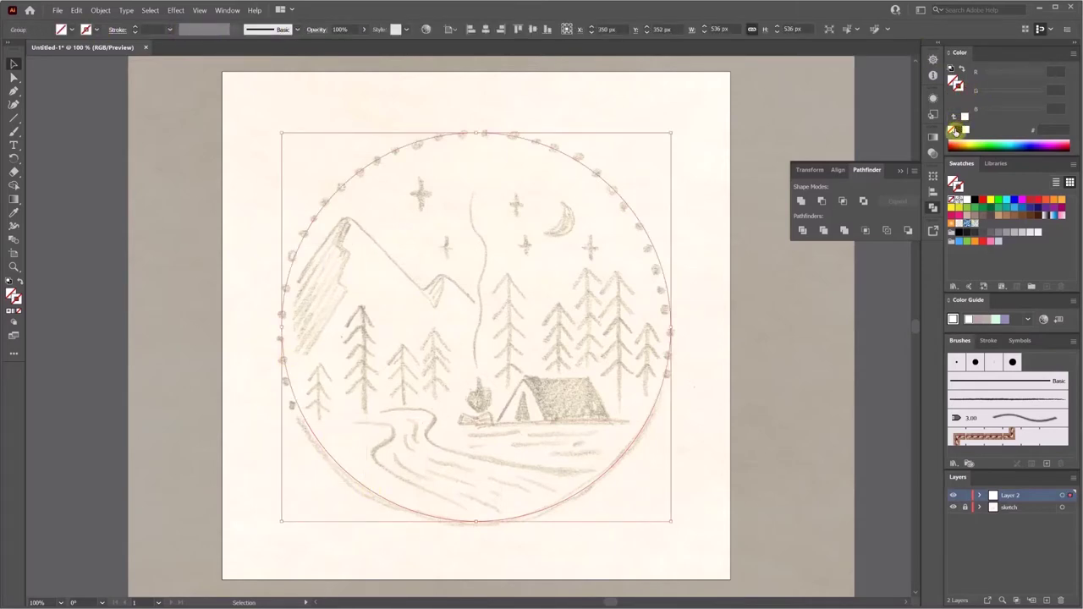
click(958, 129)
click(136, 30)
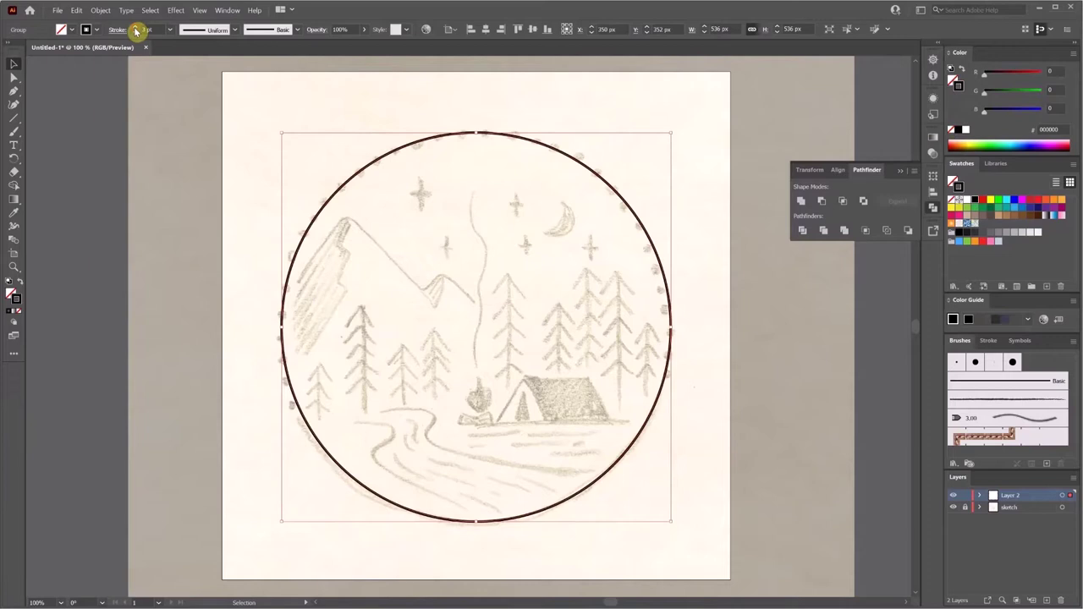
click(136, 31)
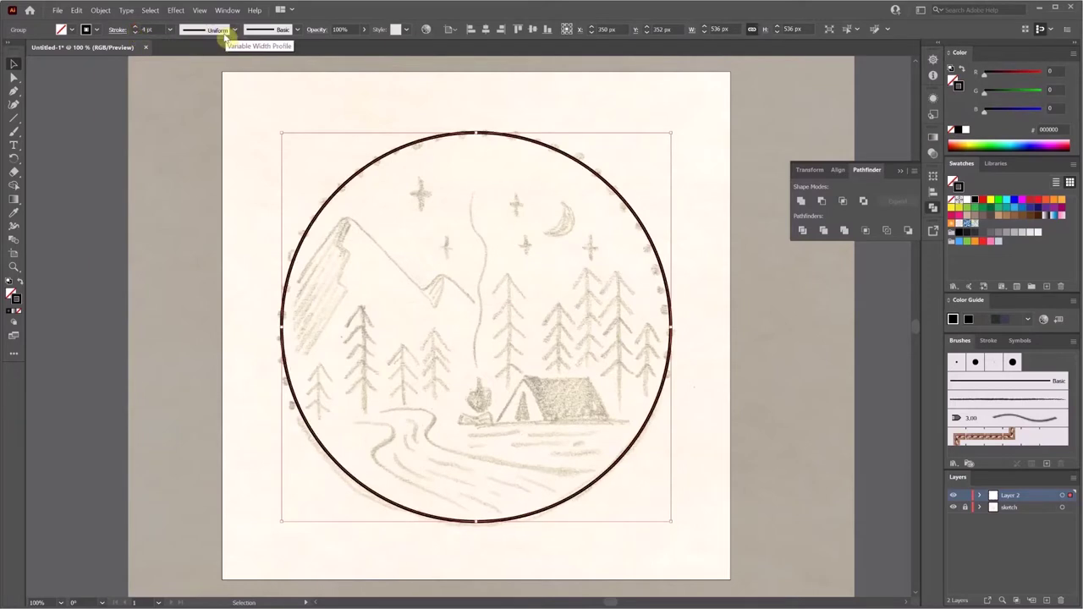
click(135, 31)
click(748, 335)
Select the circle's upper arc on its own and turn its stroke into a dashed line.
key(a)
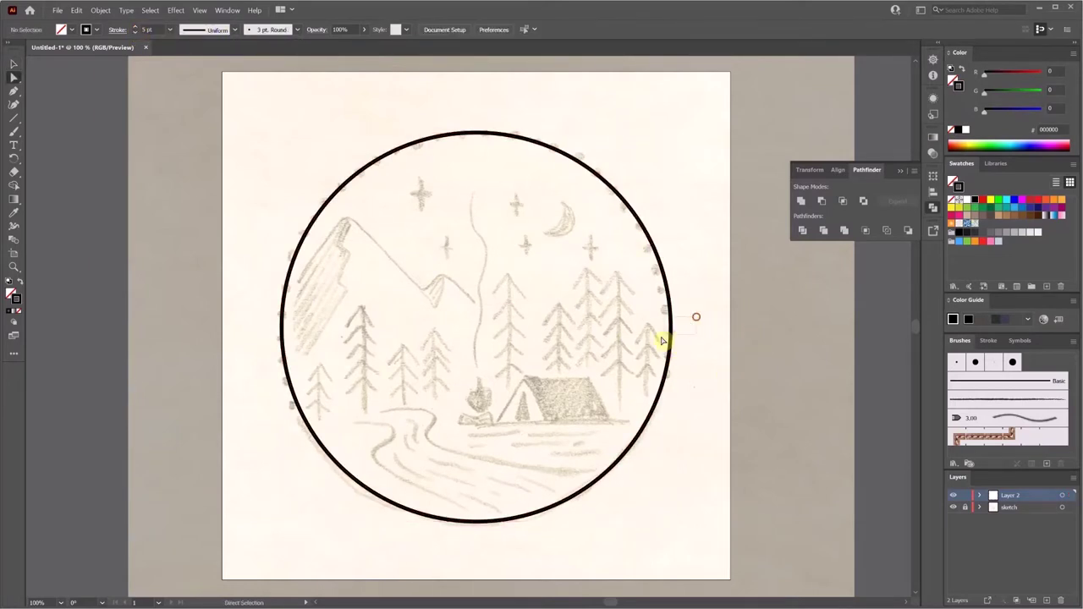
click(671, 328)
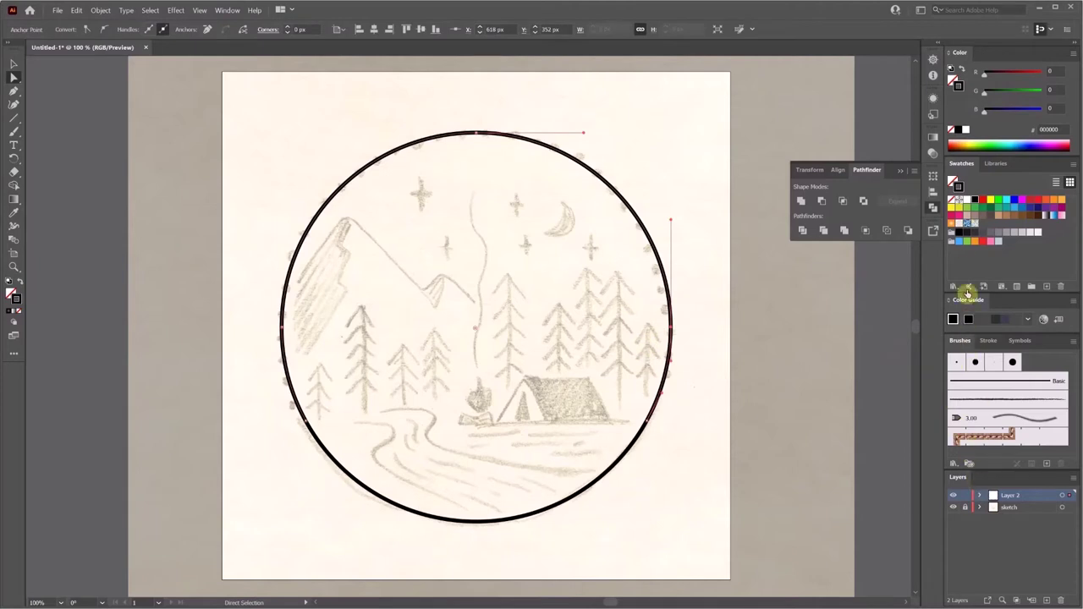
click(931, 209)
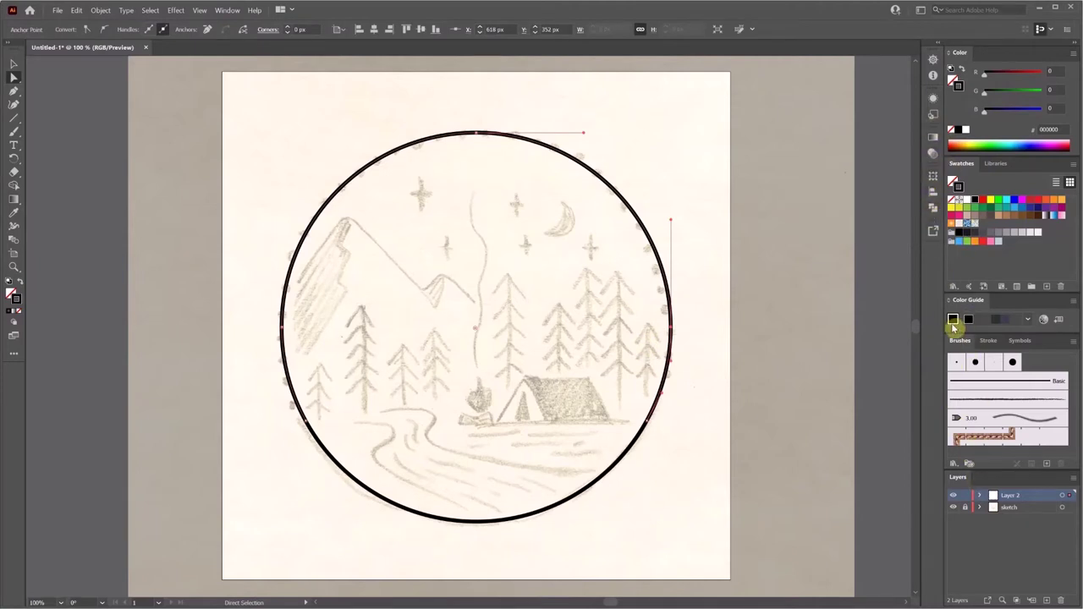
click(1006, 343)
click(1021, 341)
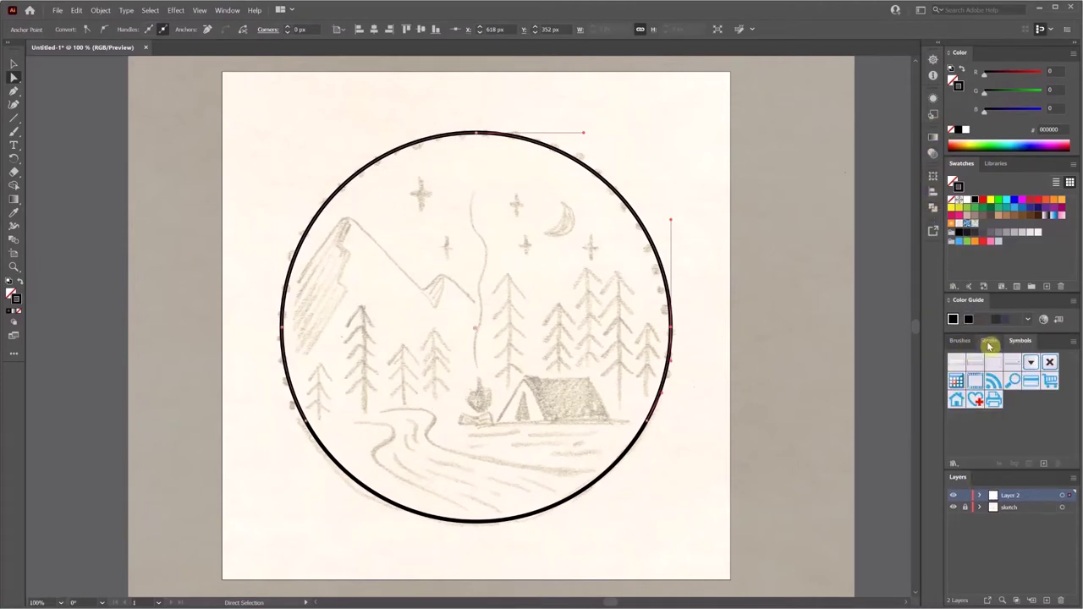
click(992, 341)
click(956, 422)
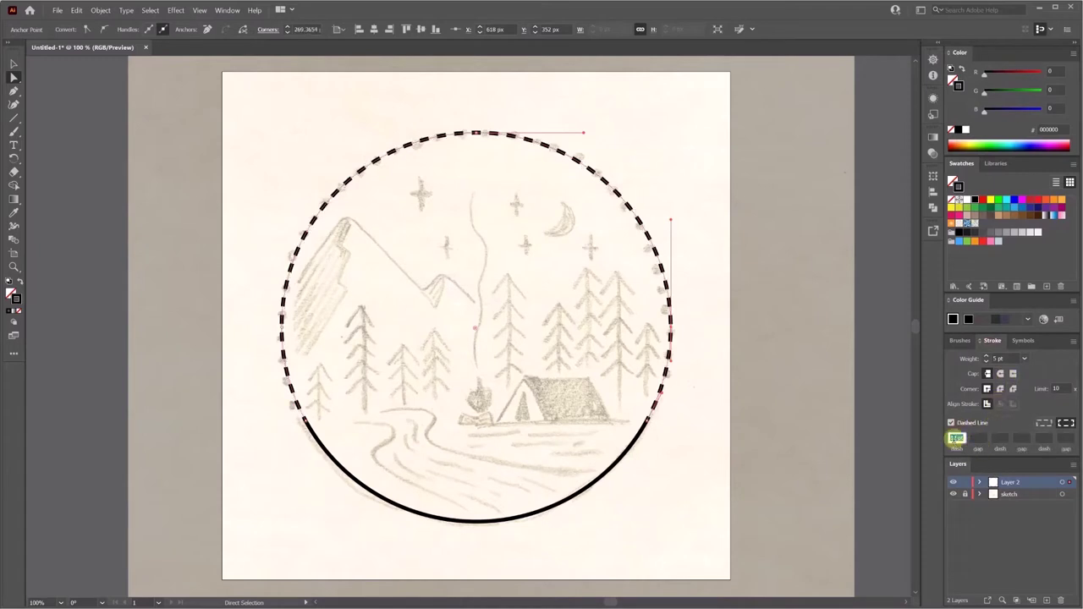
Set the upper arc's first dash, gap and second dash to 12 pt each.
click(978, 438)
text(1)
click(999, 438)
text(12)
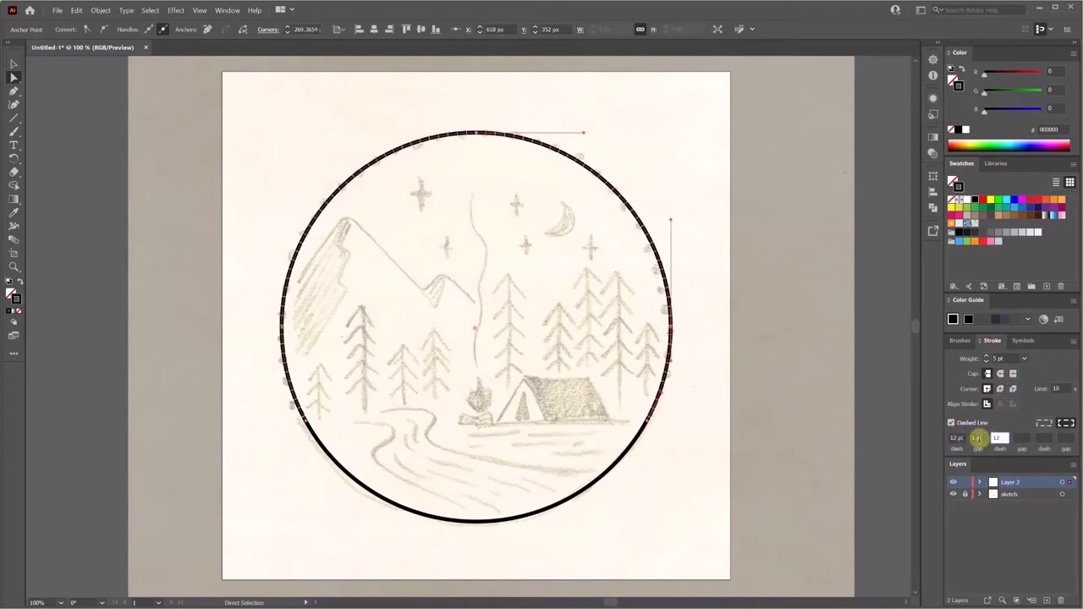
click(979, 440)
text(12)
key(Return)
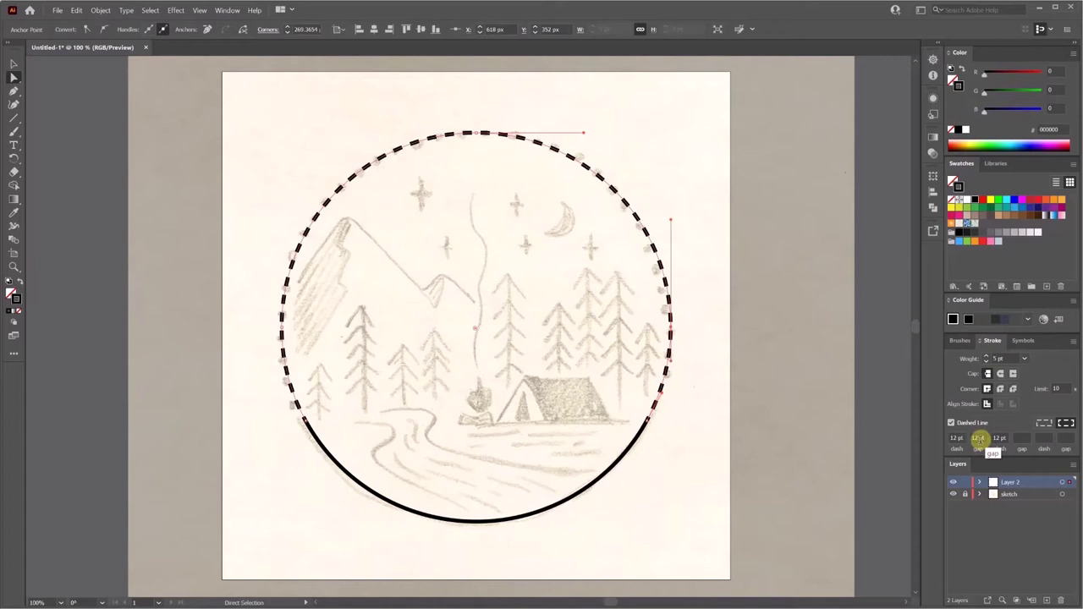
Turn the upper arc's dashes into dots with a 1 pt dash and round caps.
click(956, 438)
text(1)
key(Tab)
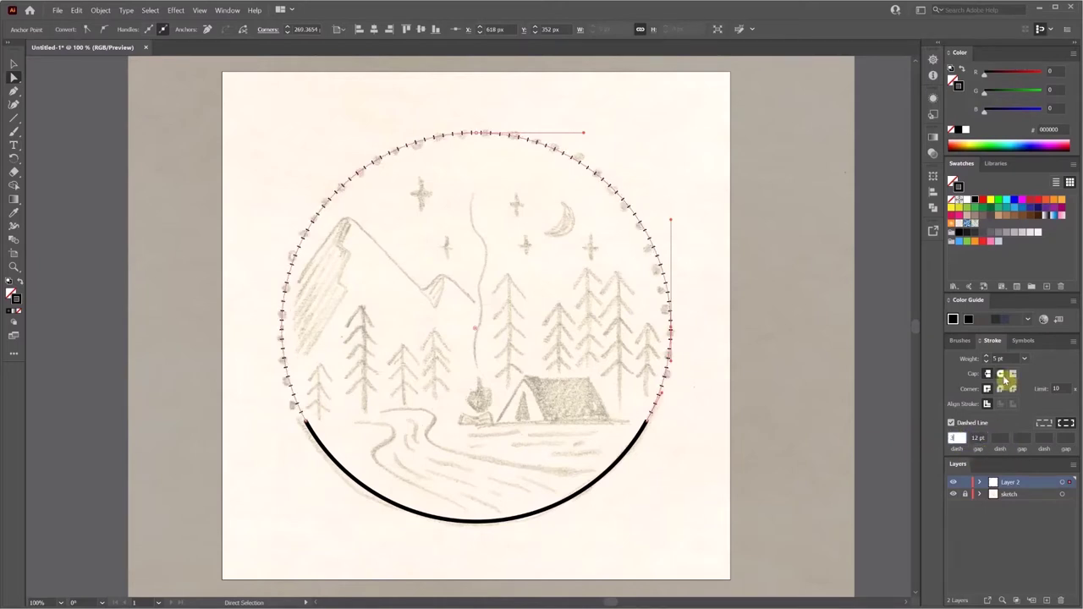
click(1000, 373)
click(956, 437)
drag(959, 437, 941, 439)
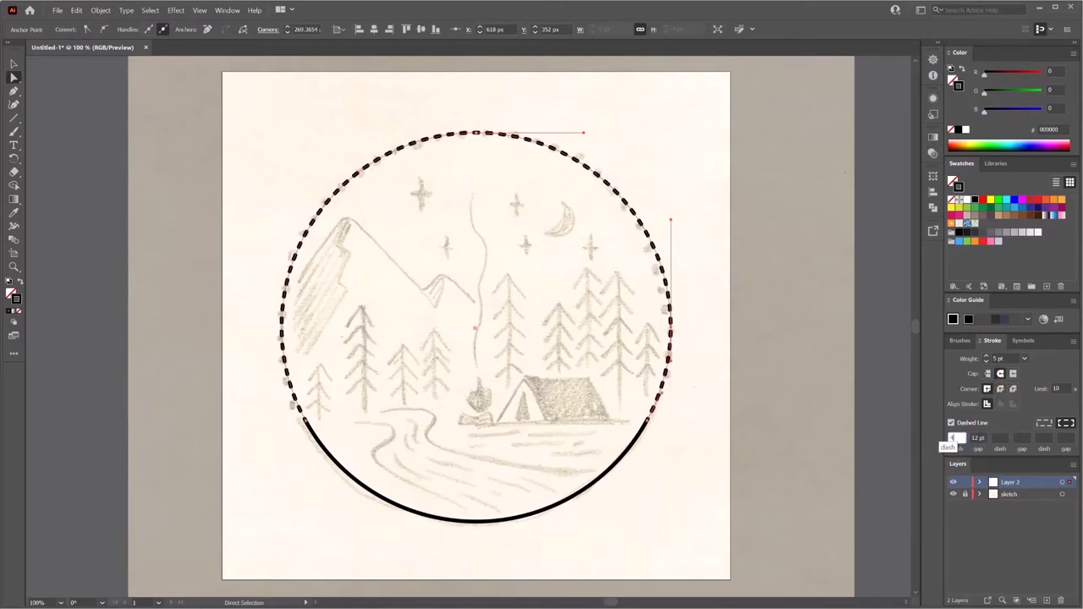
text(1)
key(Return)
Ungroup the circle's arcs into separate paths.
click(707, 355)
key(v)
click(670, 338)
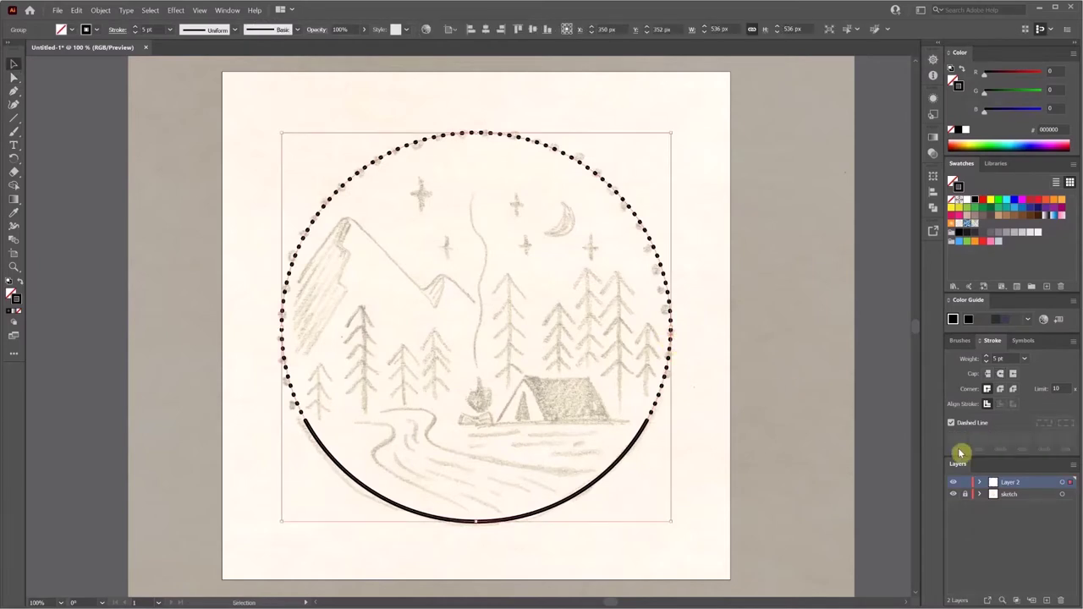
right_click(652, 408)
click(687, 493)
click(718, 440)
Set the gap between the upper arc's dots to 20 pt.
click(668, 369)
double_click(975, 437)
text(20)
click(683, 449)
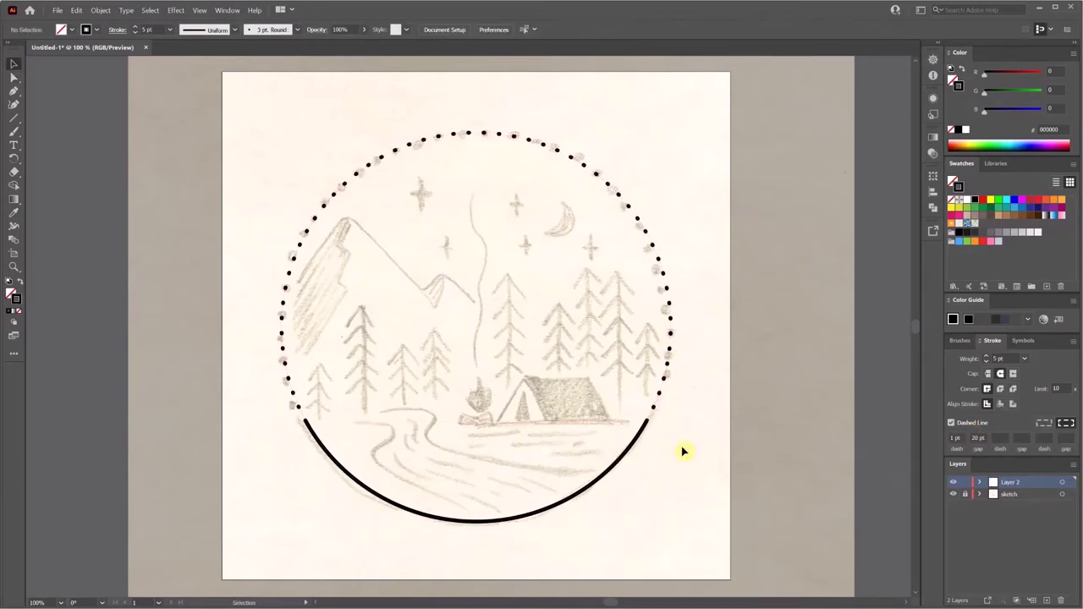
Apply a round cap and a round corner join to the circle's solid lower arc.
click(595, 465)
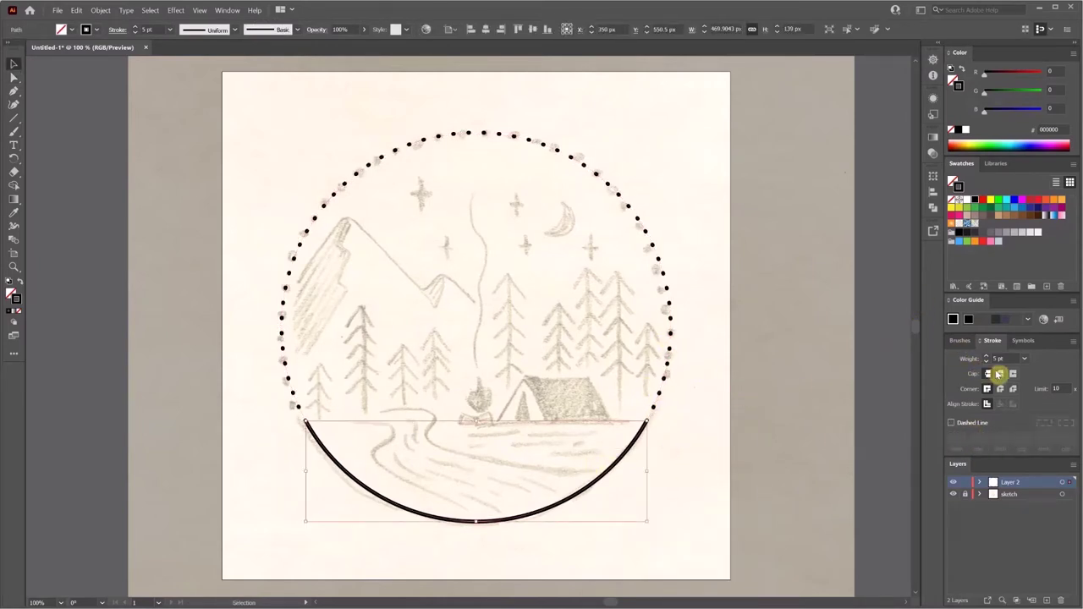
click(1000, 374)
click(1000, 388)
click(832, 431)
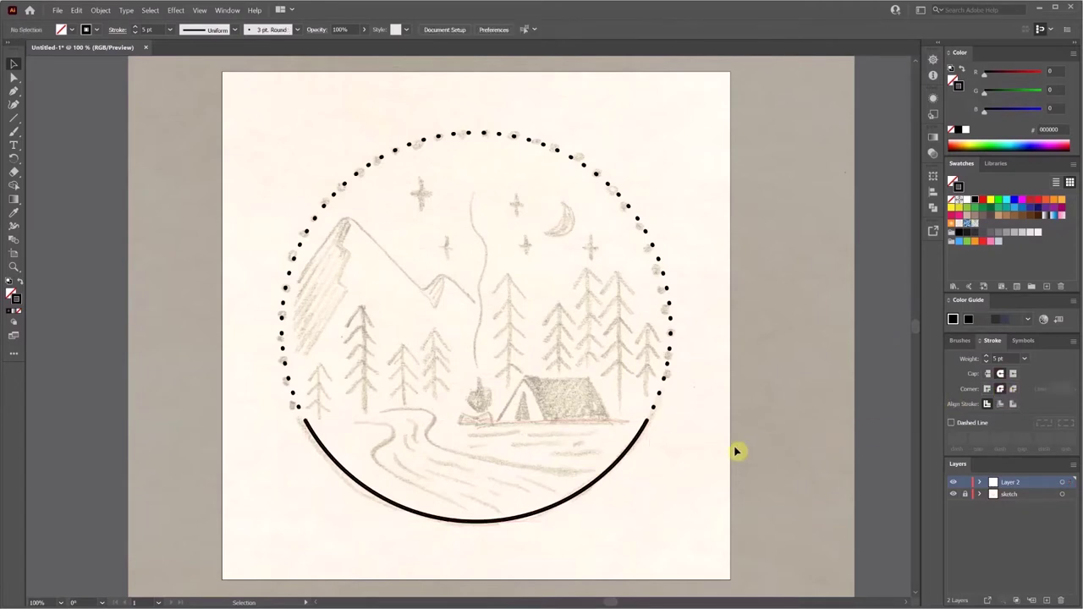
Rename and lock the circle's layer as "outline", and add a new layer above it.
double_click(1014, 484)
click(1014, 485)
click(964, 483)
click(1046, 600)
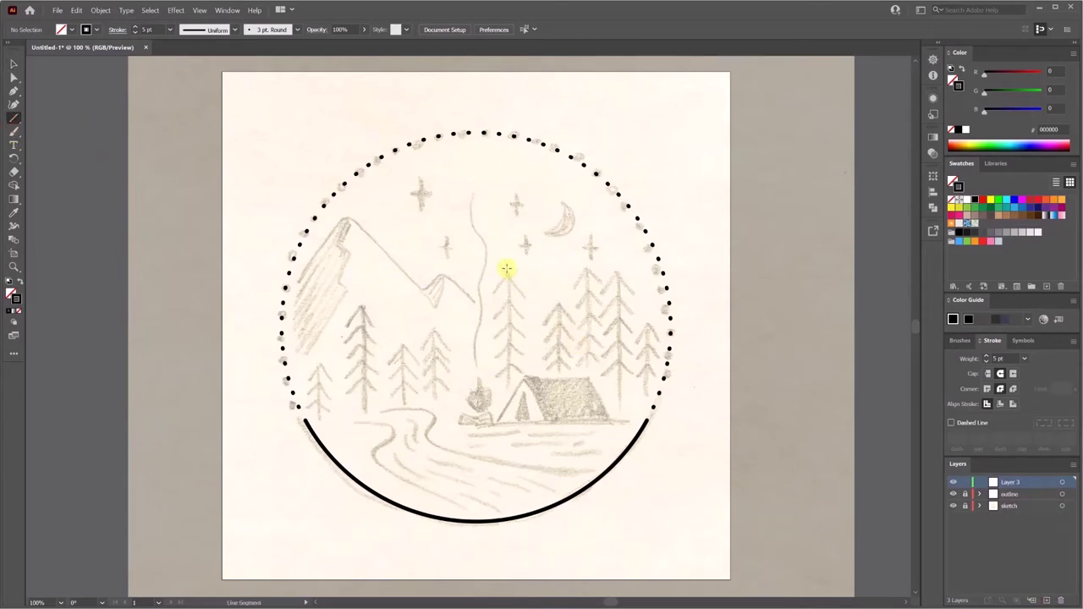
Draw a vertical line as the trunk of the tall sketched tree just behind the tent's right end.
drag(619, 273, 619, 404)
key(v)
click(635, 313)
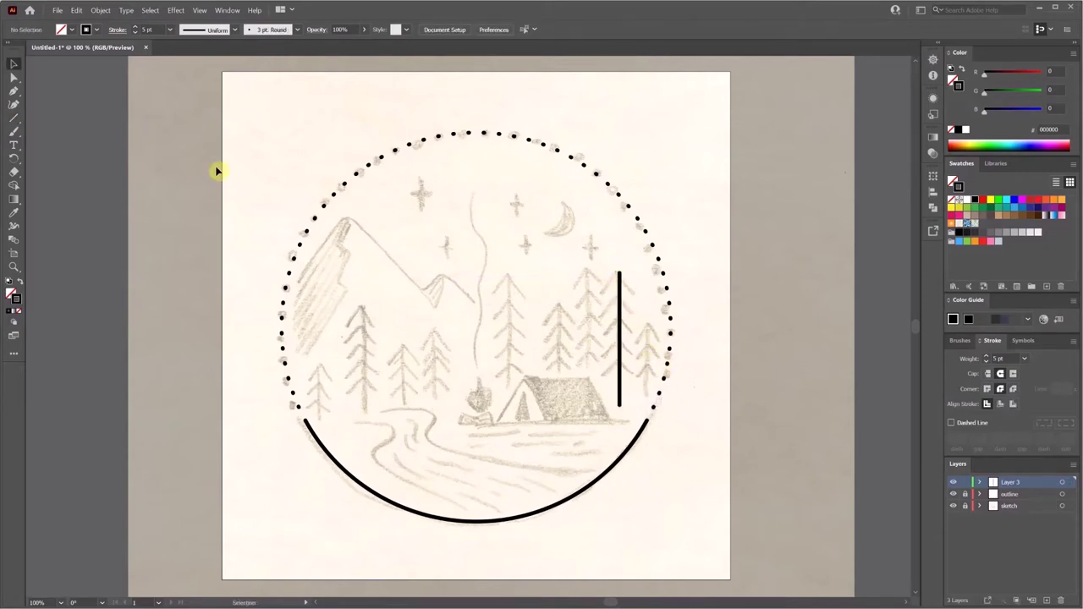
Draw a short horizontal line about 51 px wide across the trunk near its tip and center it on the trunk.
click(13, 119)
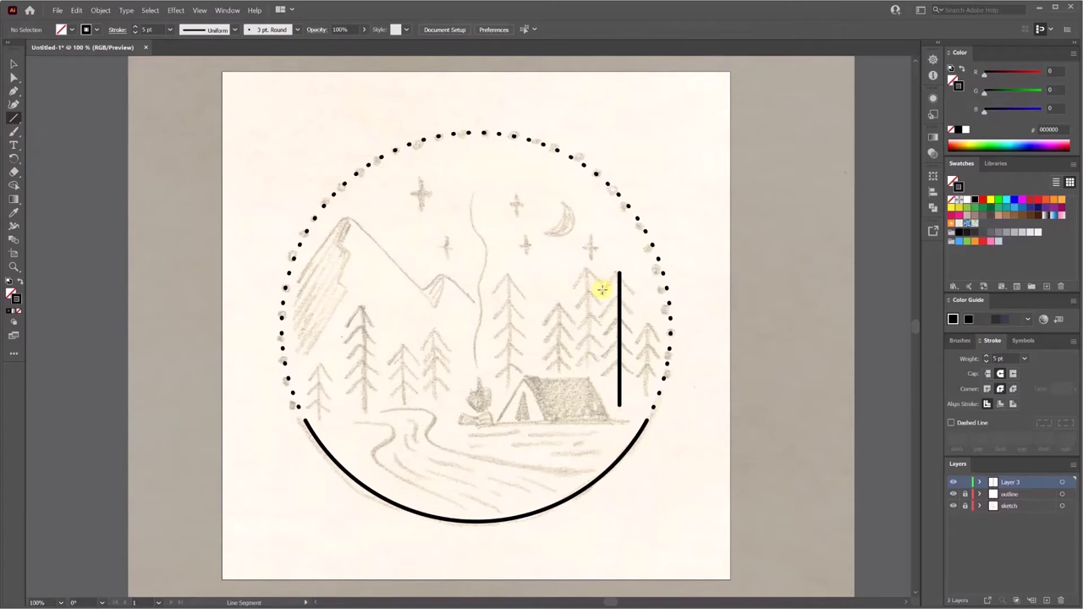
drag(600, 291, 636, 291)
key(v)
key(ctrl+a)
click(934, 191)
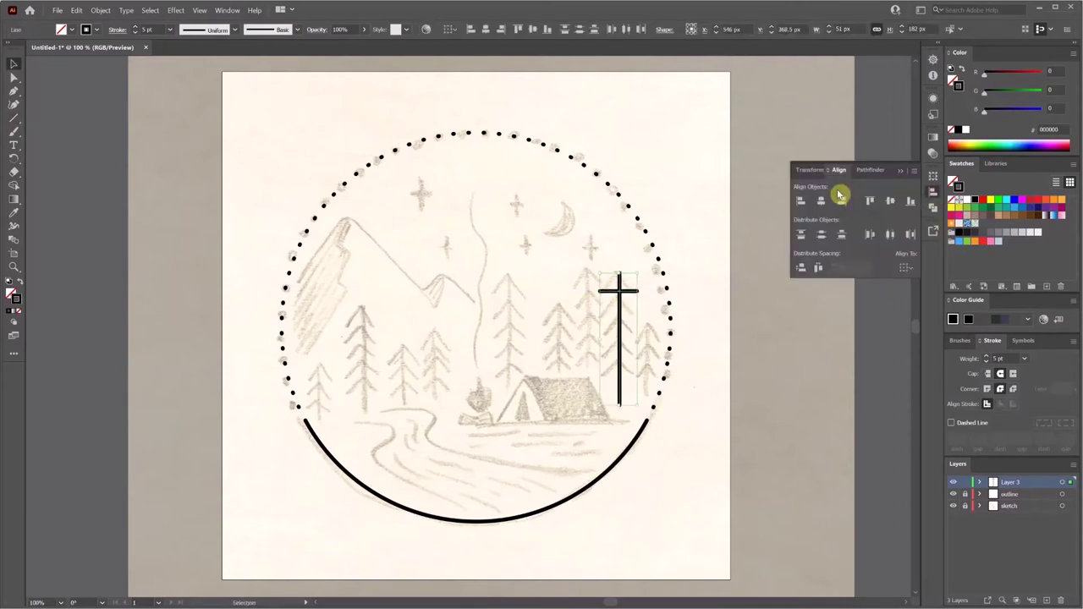
click(840, 195)
click(935, 192)
Add a midpoint anchor to the horizontal line and raise it to the trunk's tip, forming a branch chevron.
key(a)
click(625, 292)
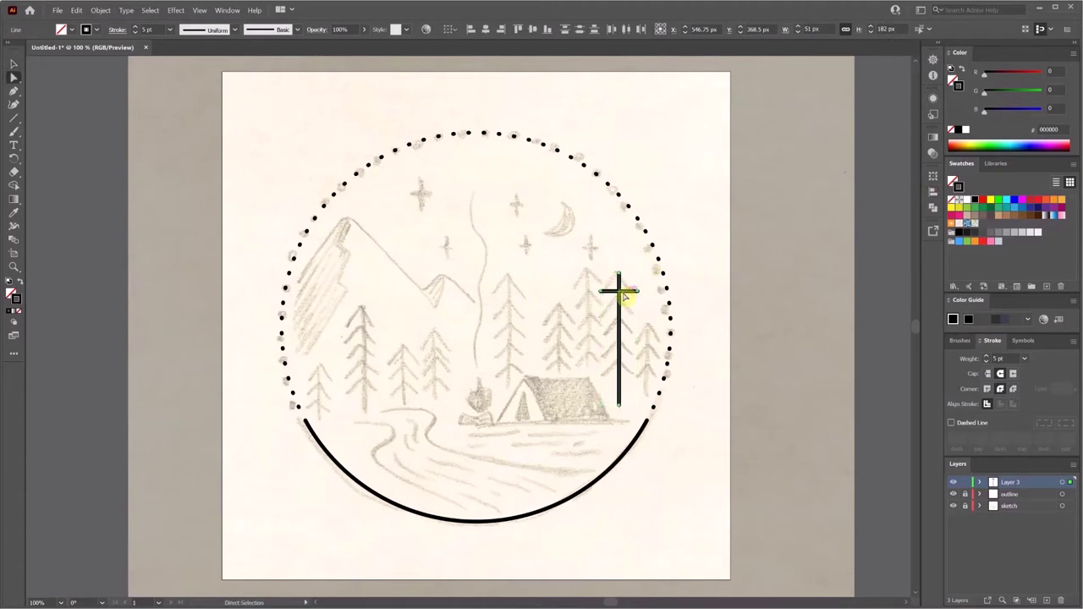
key(plus)
click(620, 292)
key(a)
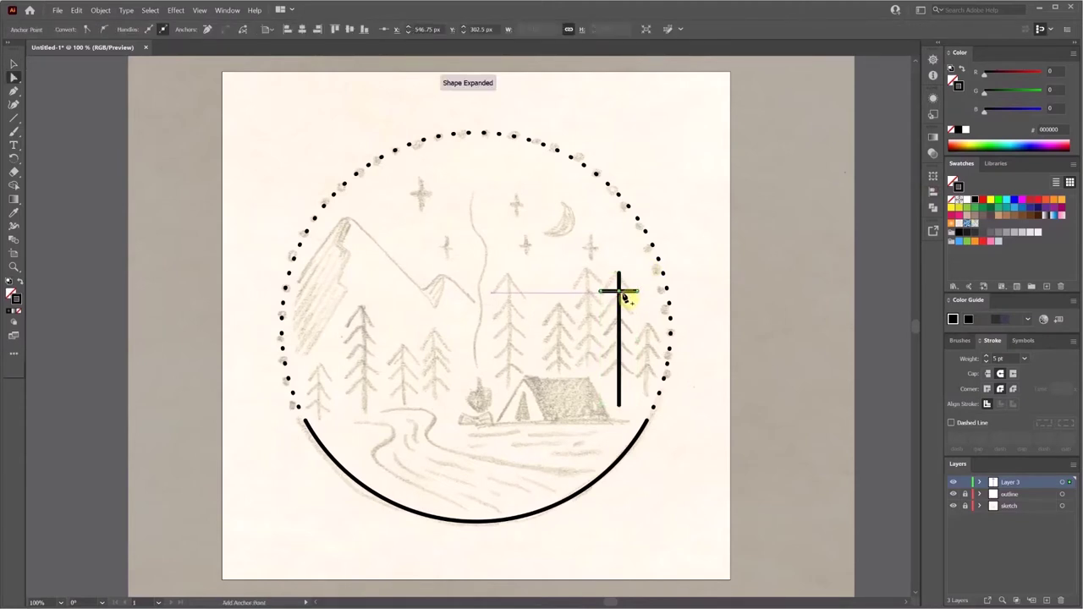
drag(621, 292, 619, 272)
key(v)
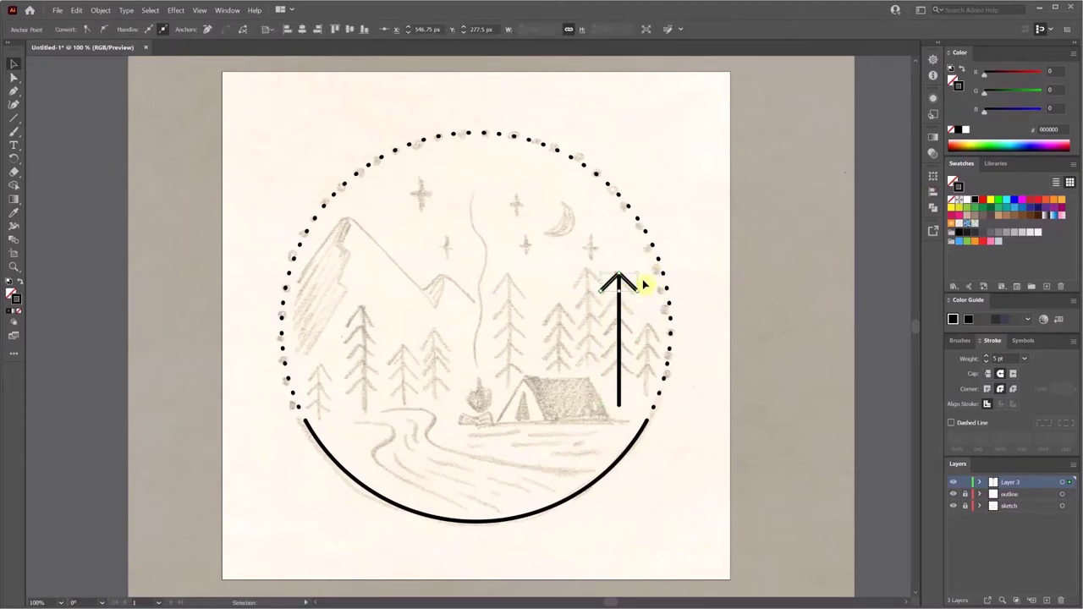
Narrow the branch chevron symmetrically about the trunk to about 38.5 px wide.
click(634, 284)
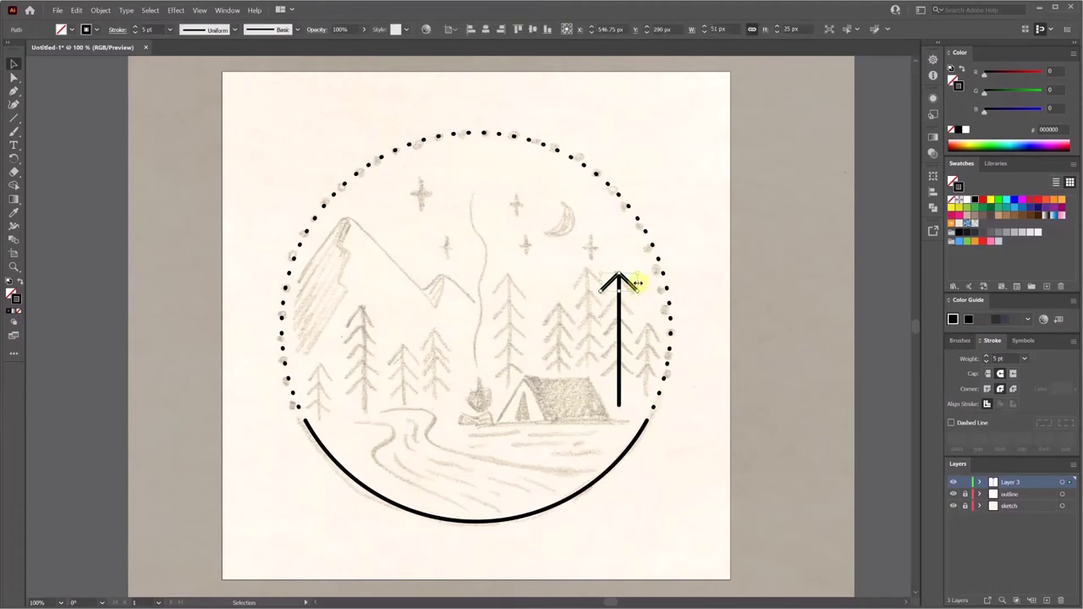
drag(636, 283, 639, 287)
click(641, 275)
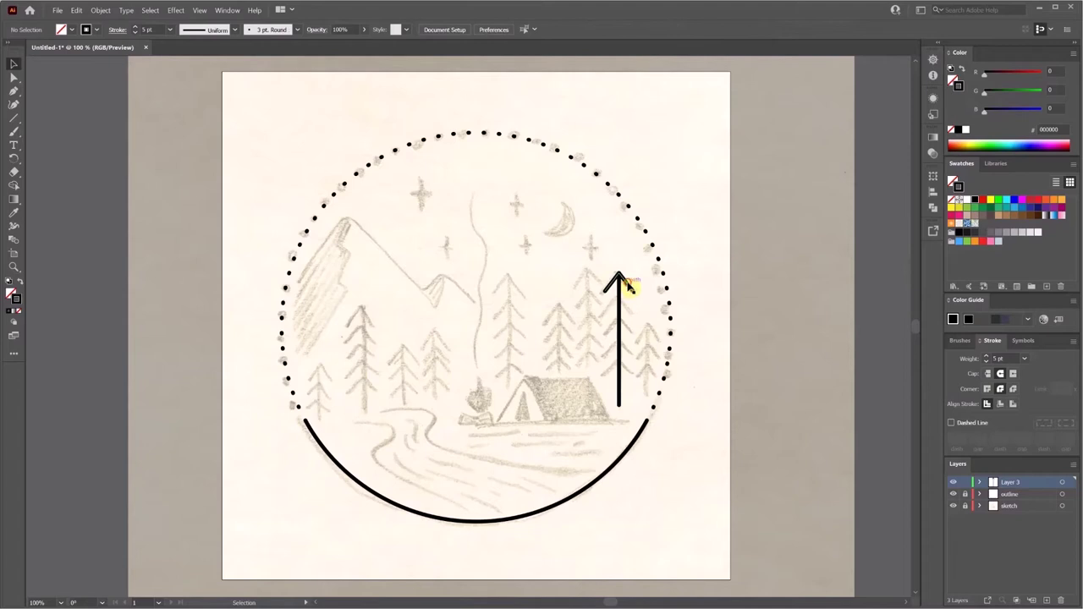
key(a)
click(629, 286)
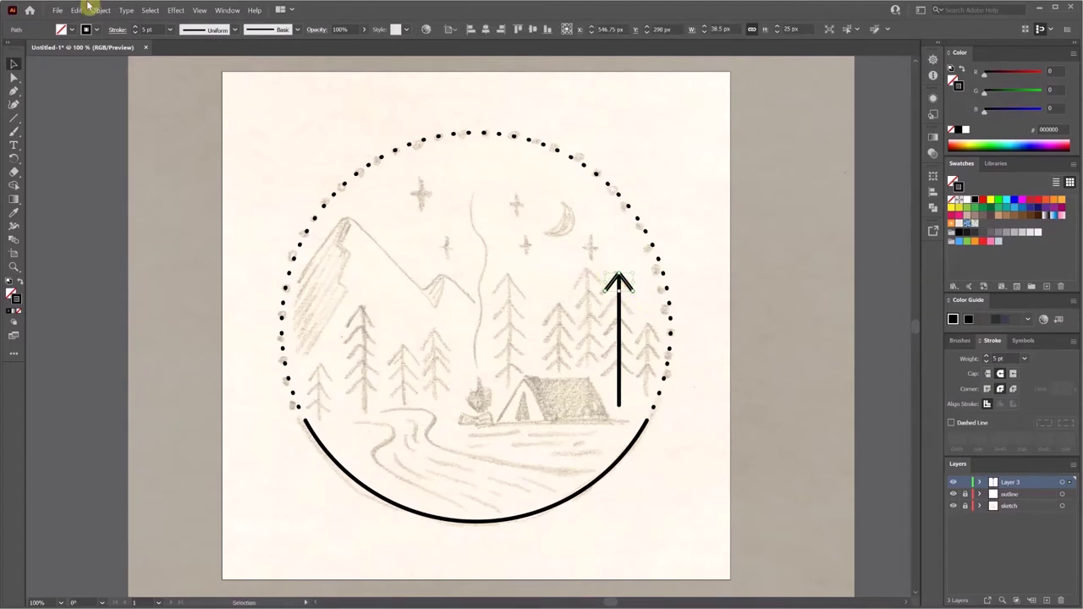
Copy the chevron 25 px straight down with the Move command and repeat the copy along the trunk.
click(100, 9)
mouse_move(114, 21)
click(274, 36)
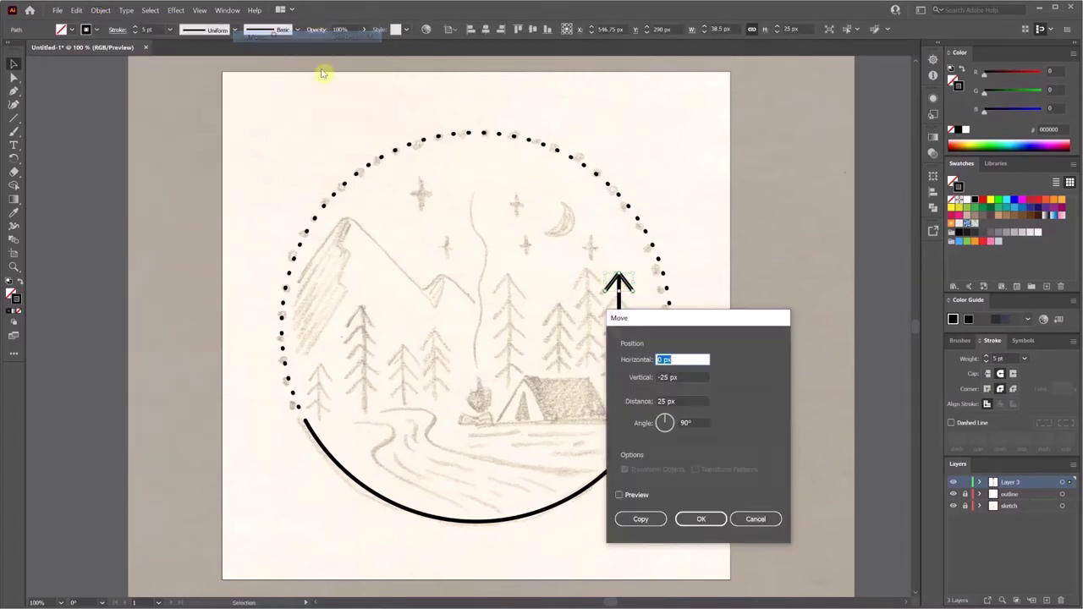
drag(698, 319, 822, 300)
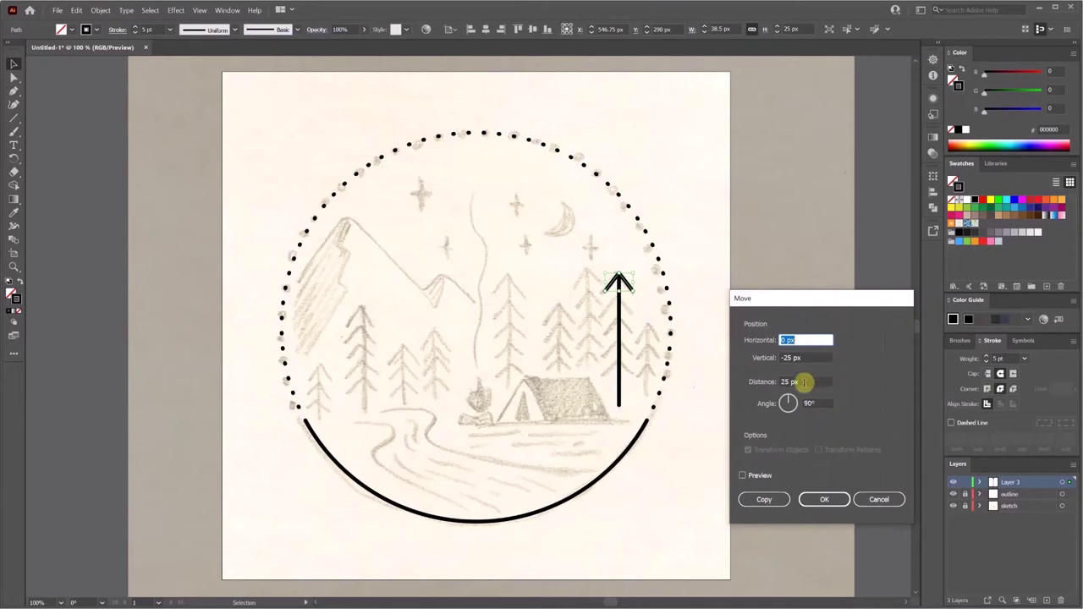
click(797, 357)
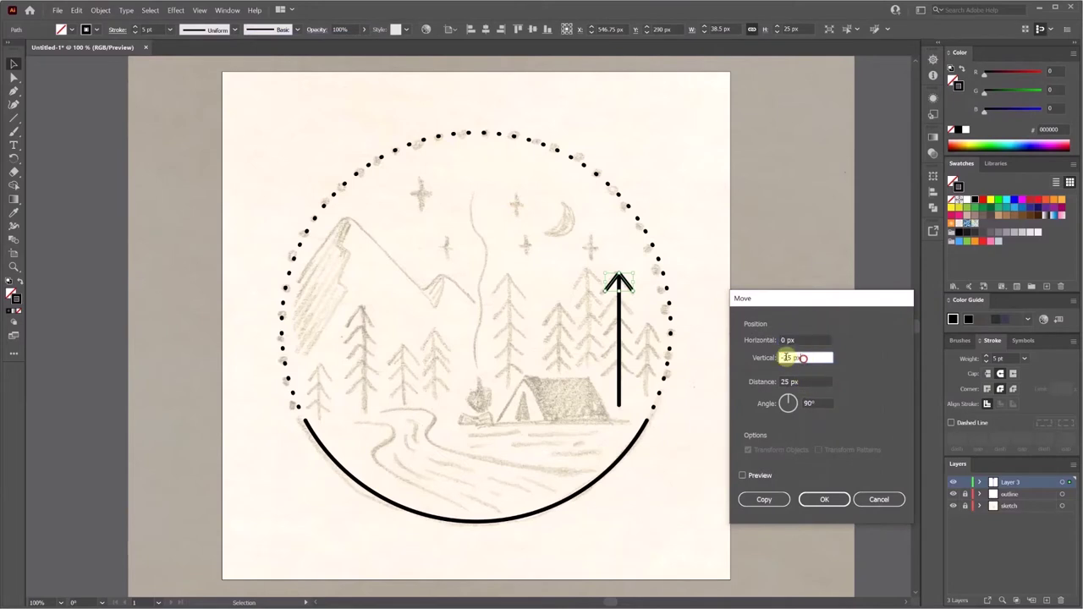
click(742, 474)
click(797, 358)
text(25)
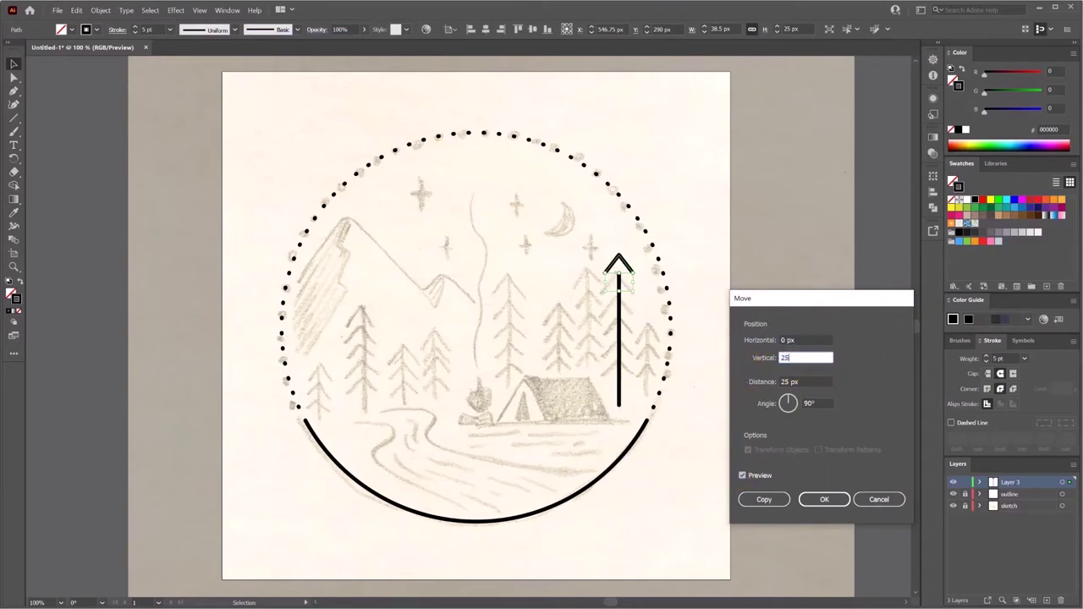
click(752, 479)
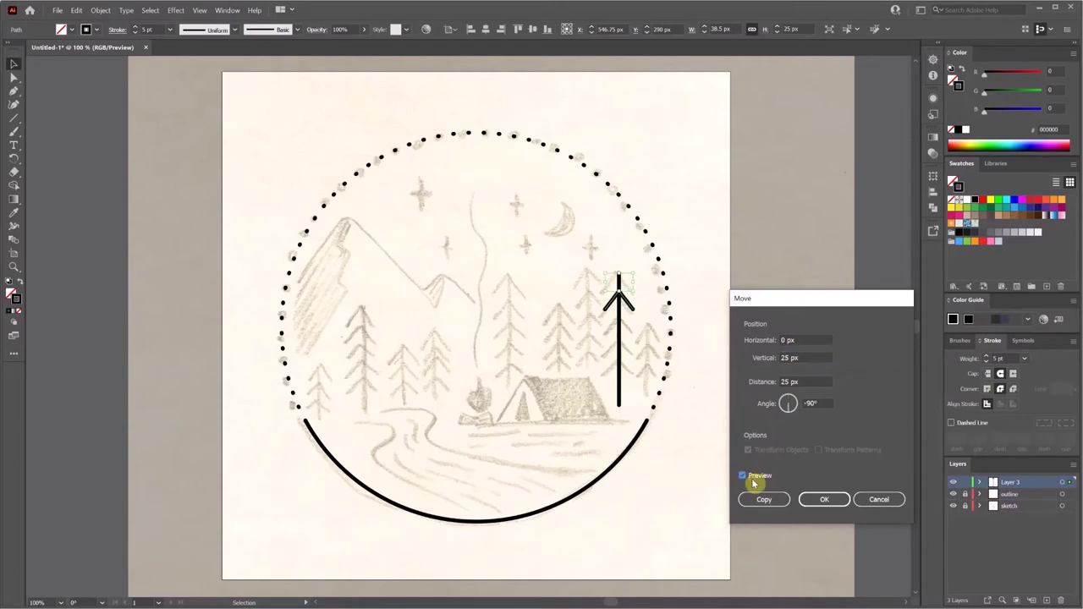
click(764, 499)
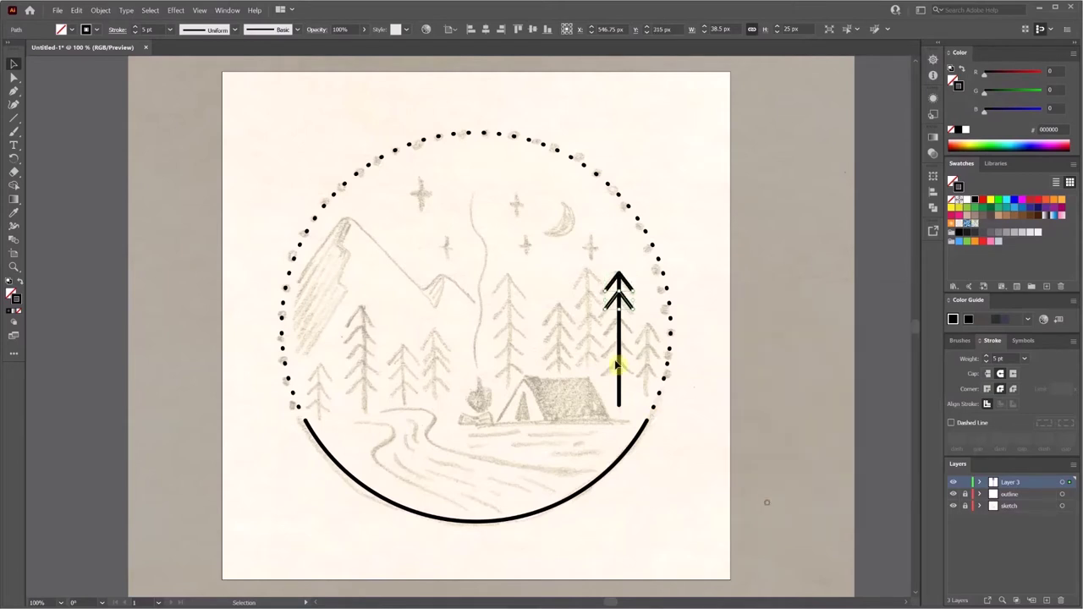
key(ctrl+d)
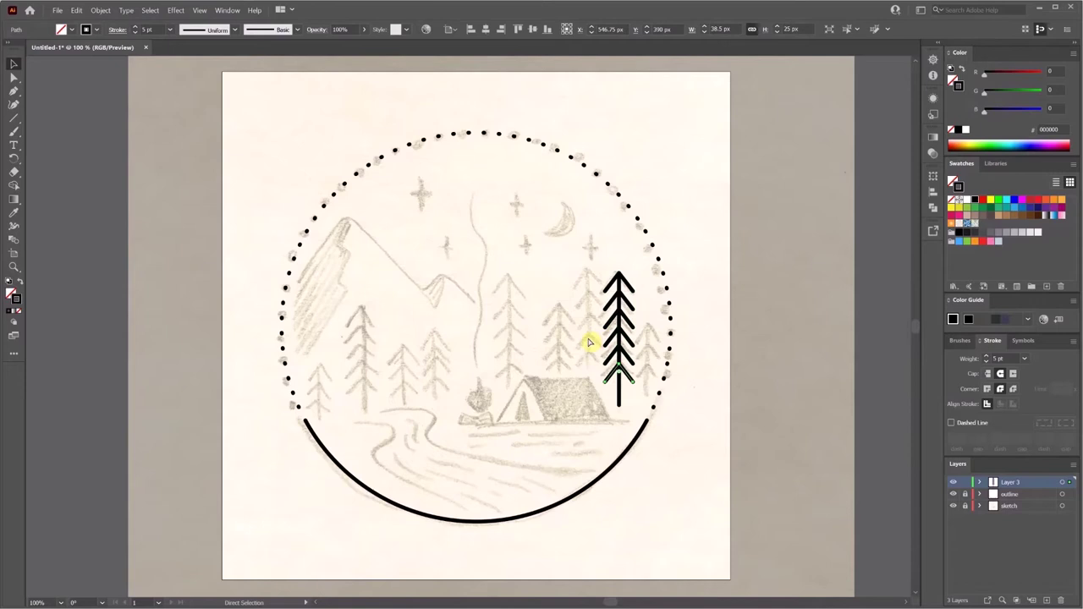
click(640, 282)
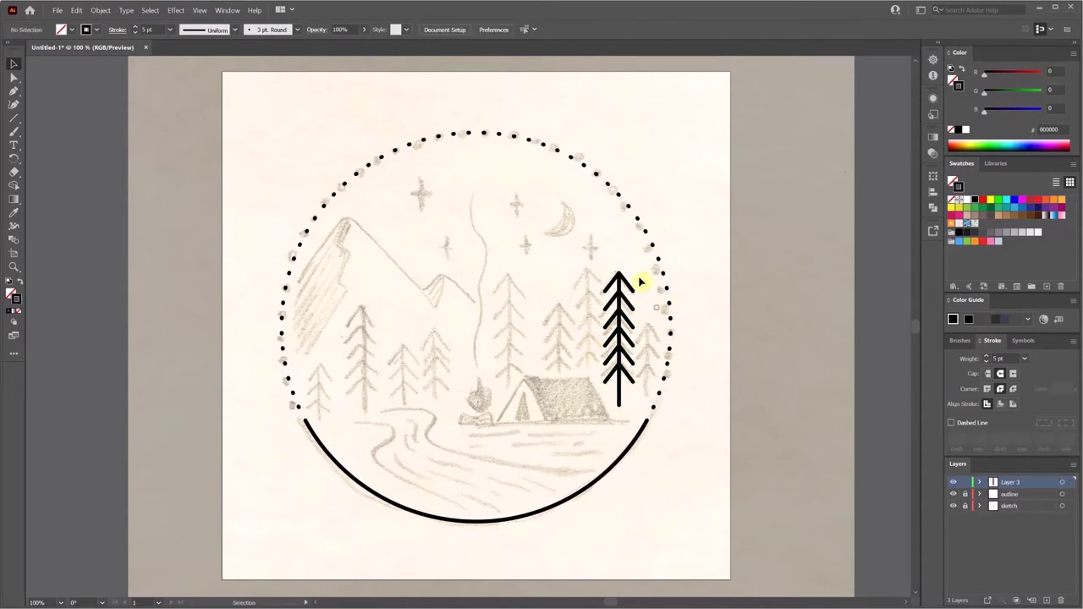
Duplicate the finished tree and scale the copy down over the small sketched tree near the circle's dotted edge beyond the tent.
click(596, 329)
key(ctrl+c)
key(ctrl+v)
drag(474, 286, 652, 354)
drag(664, 315, 656, 337)
drag(649, 376, 651, 344)
click(706, 362)
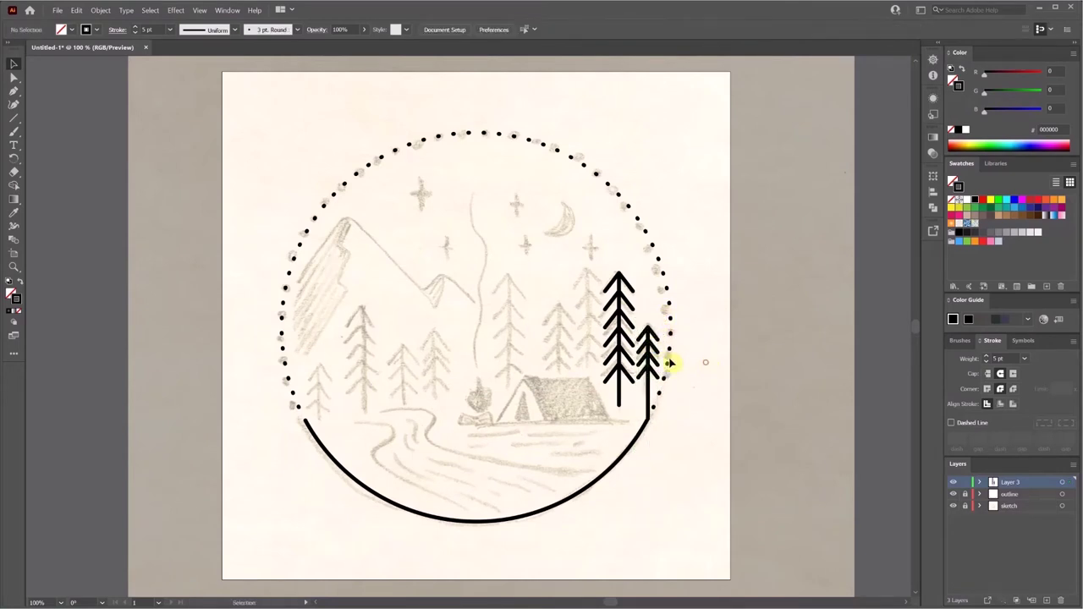
Spread the small tree's branches evenly down its trunk and nudge the tree so its base meets the outline's solid arc.
click(650, 355)
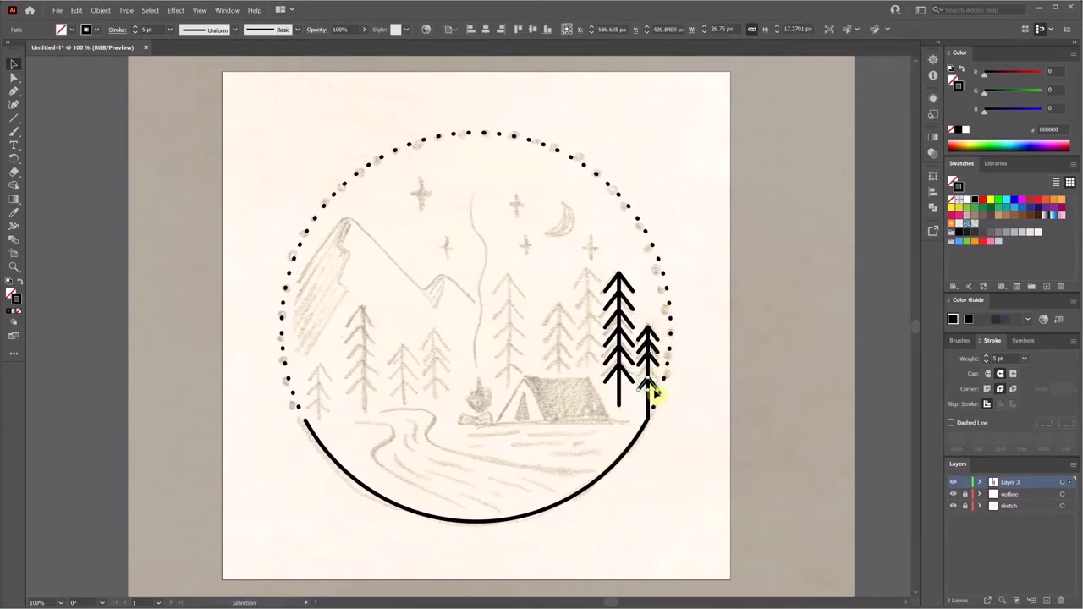
click(932, 192)
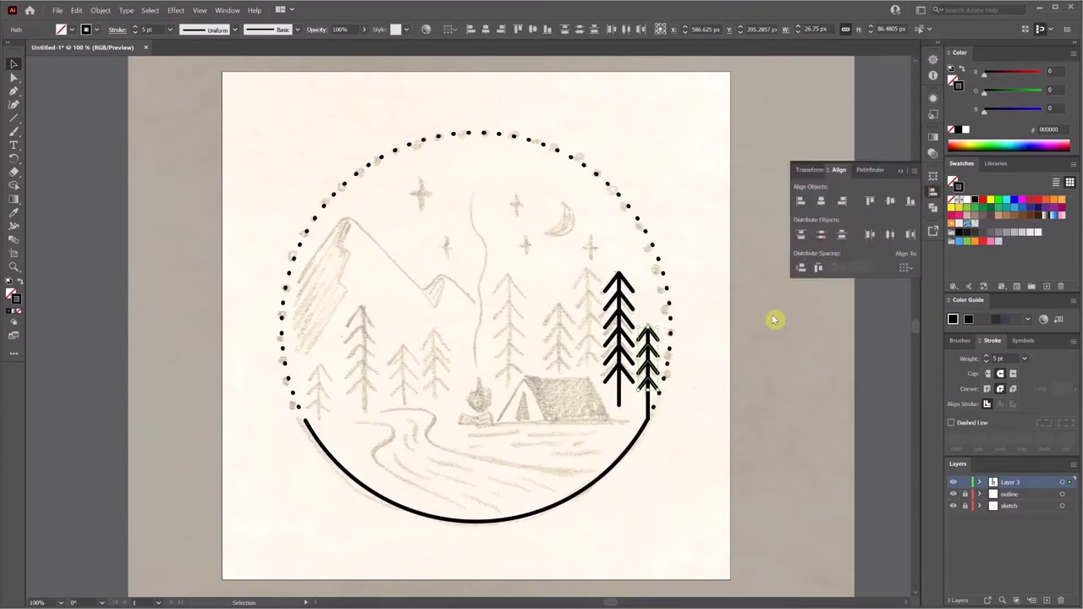
click(773, 319)
click(932, 195)
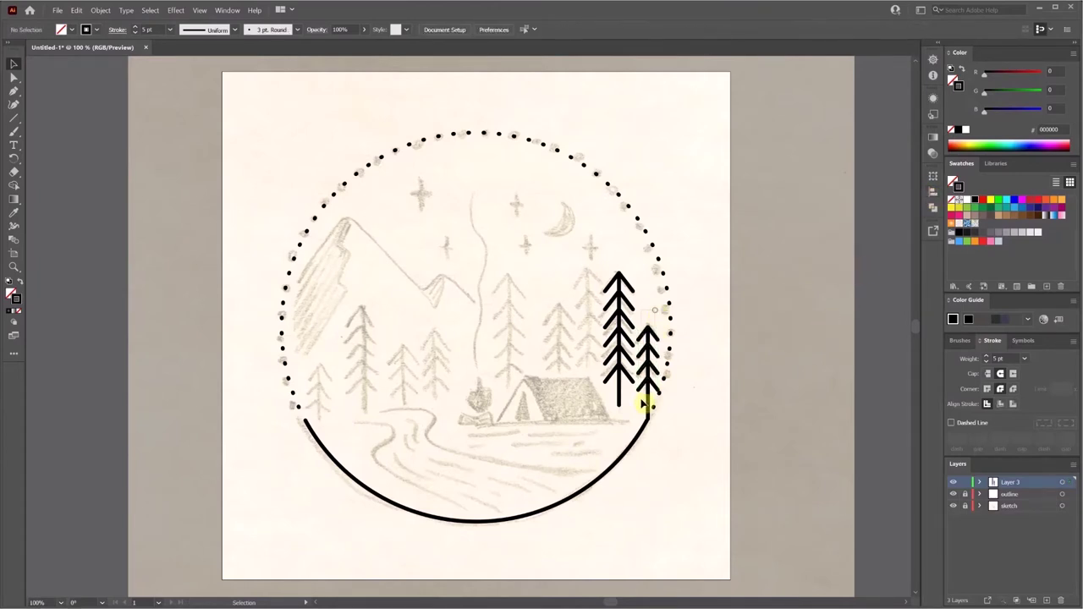
drag(645, 405, 647, 397)
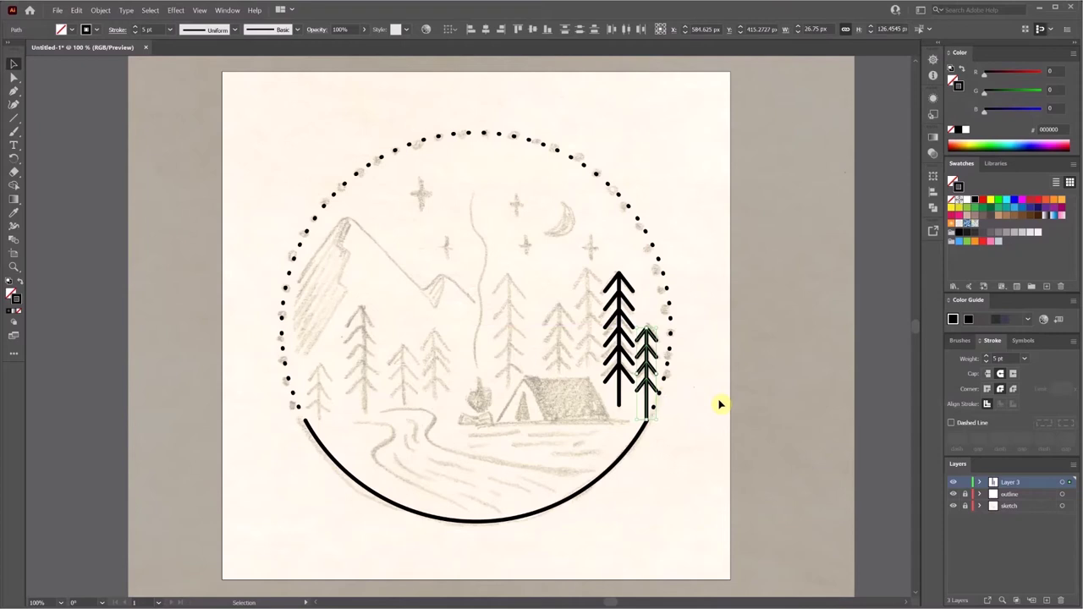
click(720, 405)
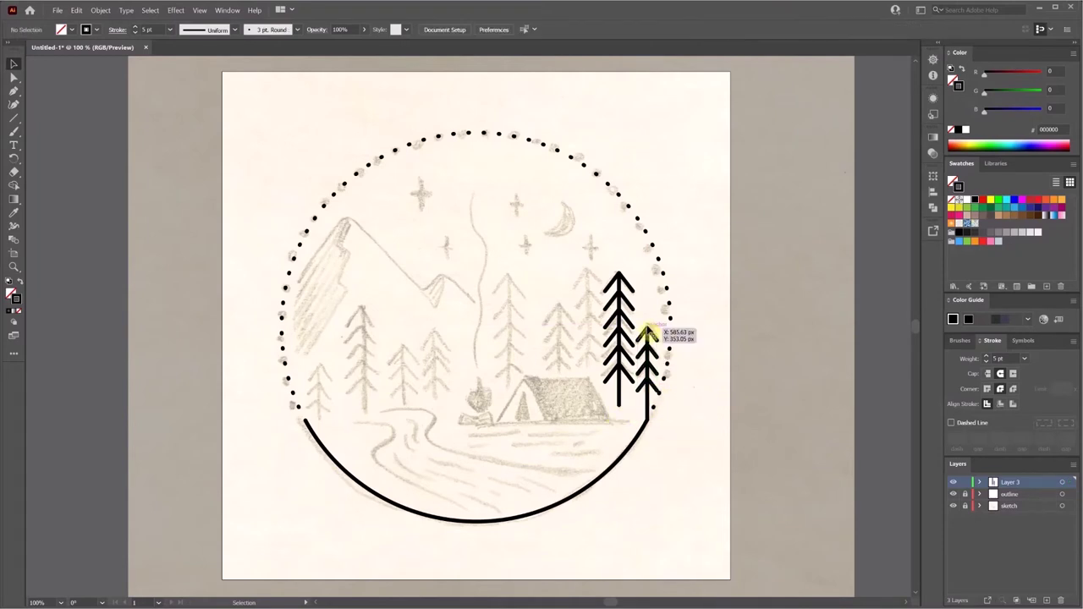
Paste a tree copy over the short sketched tree behind the middle of the tent and end its trunk at the tent's roof.
click(646, 315)
key(ctrl+c)
key(ctrl+v)
drag(472, 308, 562, 331)
drag(568, 350, 573, 351)
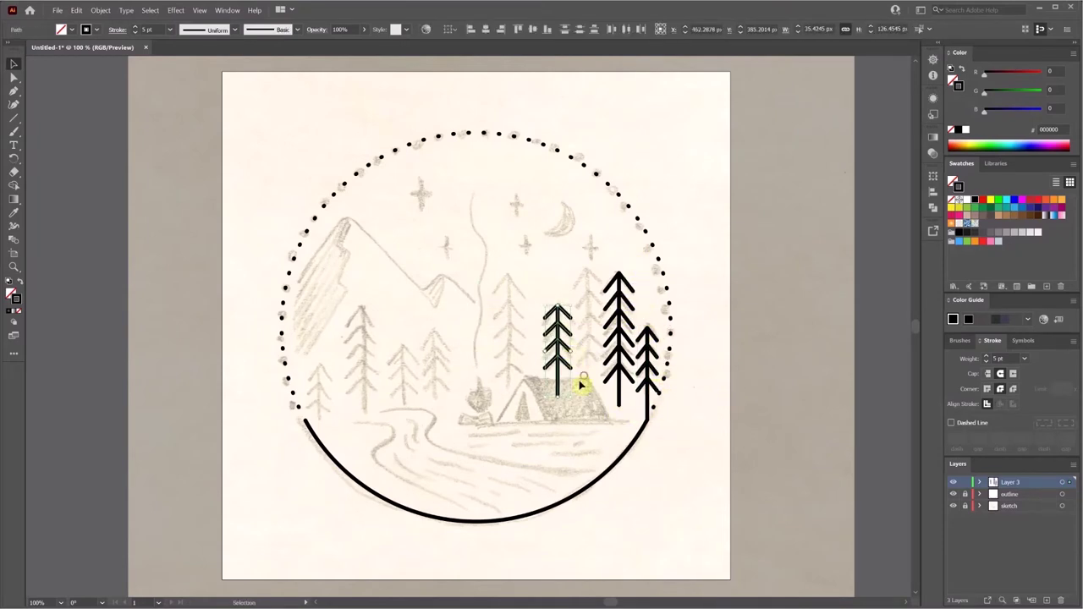
drag(557, 396, 557, 374)
Paste another copy over the tallest sketched tree behind the tent and shorten its trunk to the roofline.
key(ctrl+v)
drag(474, 305, 594, 304)
key(a)
drag(588, 391, 588, 374)
Paste a copy over the sketched tree between campfire and tent, shorten its trunk, and space its branches evenly.
key(ctrl+v)
drag(468, 313, 509, 333)
drag(509, 413, 509, 387)
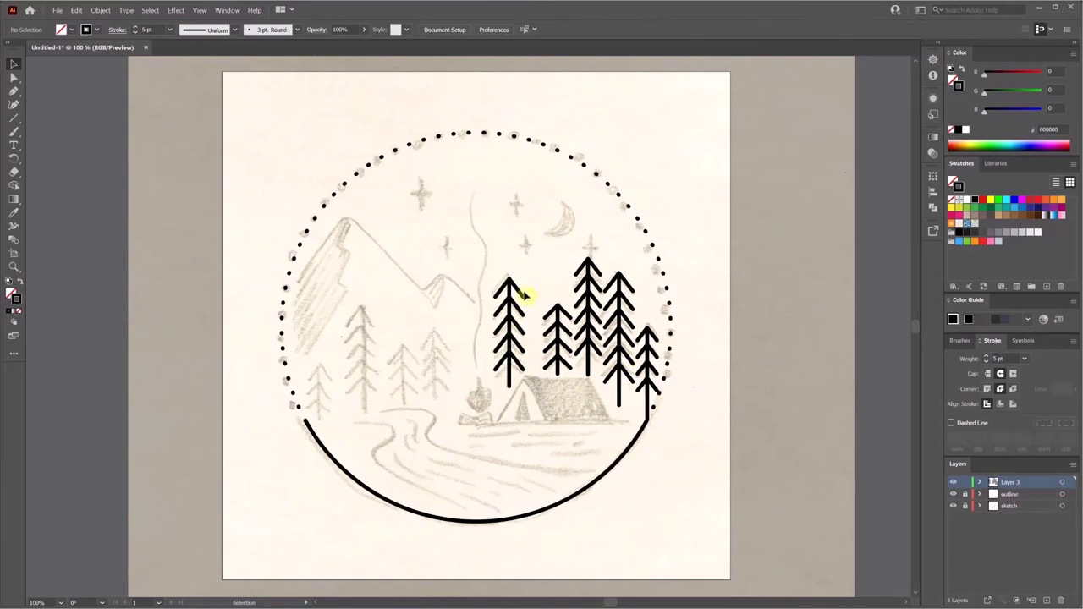
click(933, 192)
click(824, 238)
Place tree copies over the three sketched trees between the mountain's foot and the campfire, with evenly spaced branches.
key(ctrl+v)
drag(468, 309, 363, 347)
key(ctrl+v)
drag(372, 373, 381, 392)
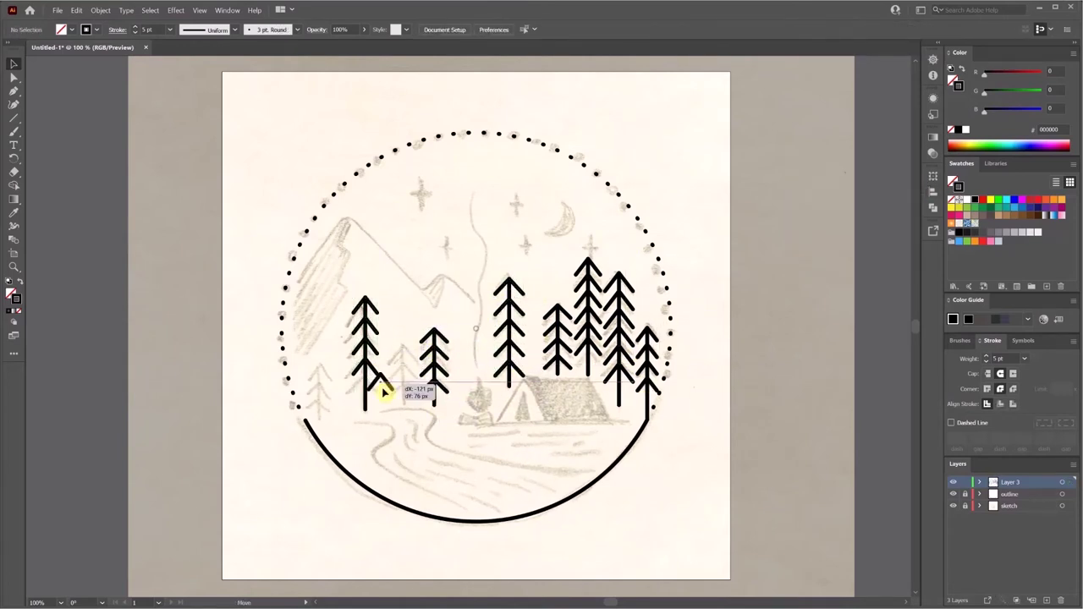
click(933, 192)
click(823, 238)
Place a tree copy over the outermost sketched tree below the mountain and end its trunk on the circle's solid arc.
key(ctrl+v)
drag(468, 326, 321, 401)
key(ctrl+v)
drag(322, 458, 322, 444)
click(222, 200)
Draw the river's bank on the tent side, refine its bends to the sketch, and extend it to the circle outline.
key(b)
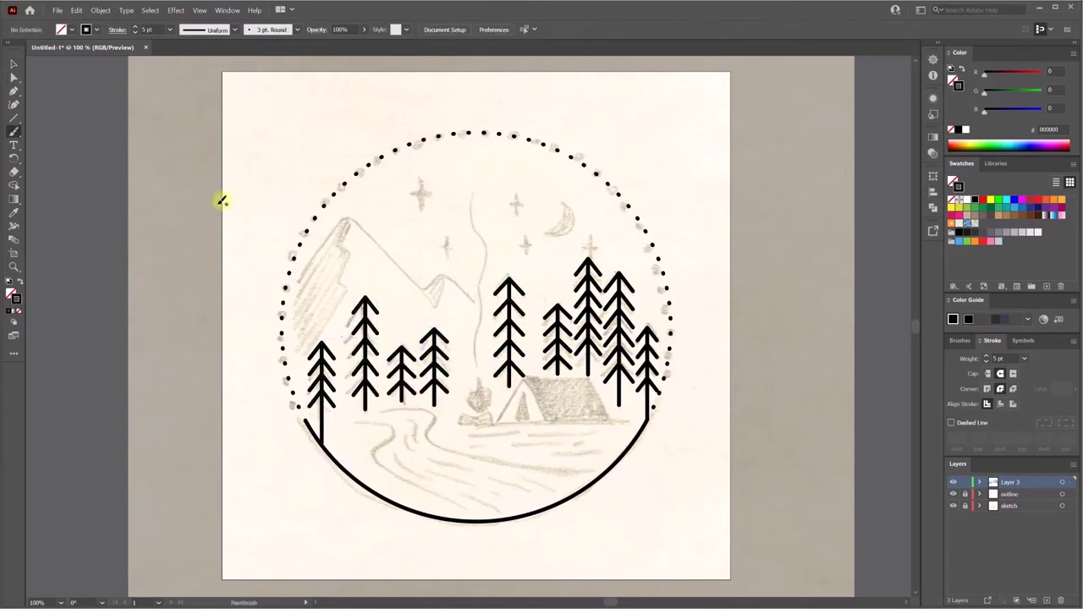
drag(431, 440, 595, 464)
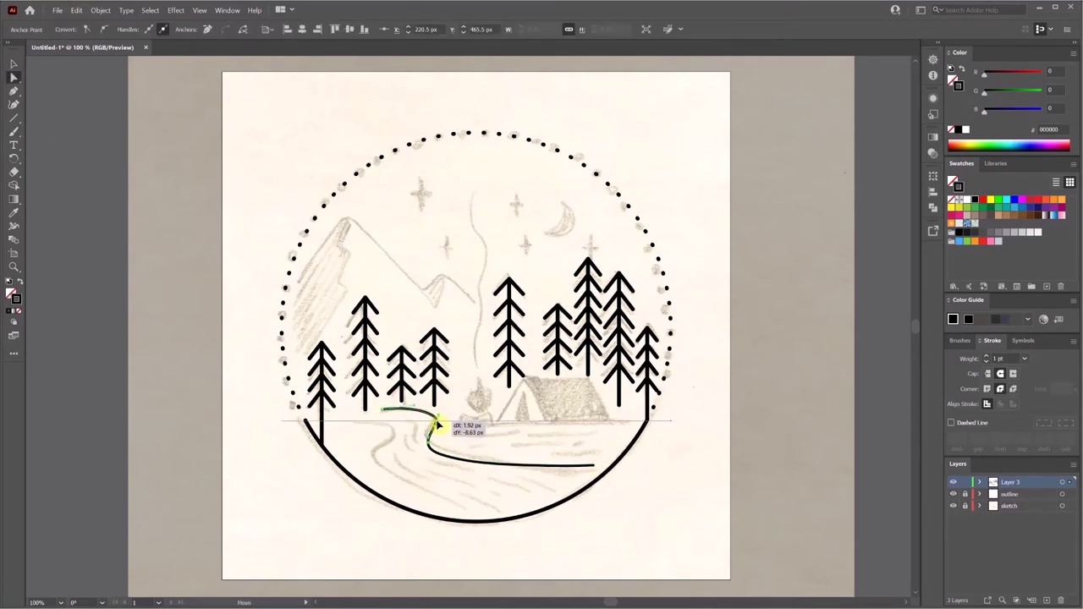
key(a)
drag(431, 455, 457, 457)
key(shift+c)
key(a)
drag(436, 423, 438, 426)
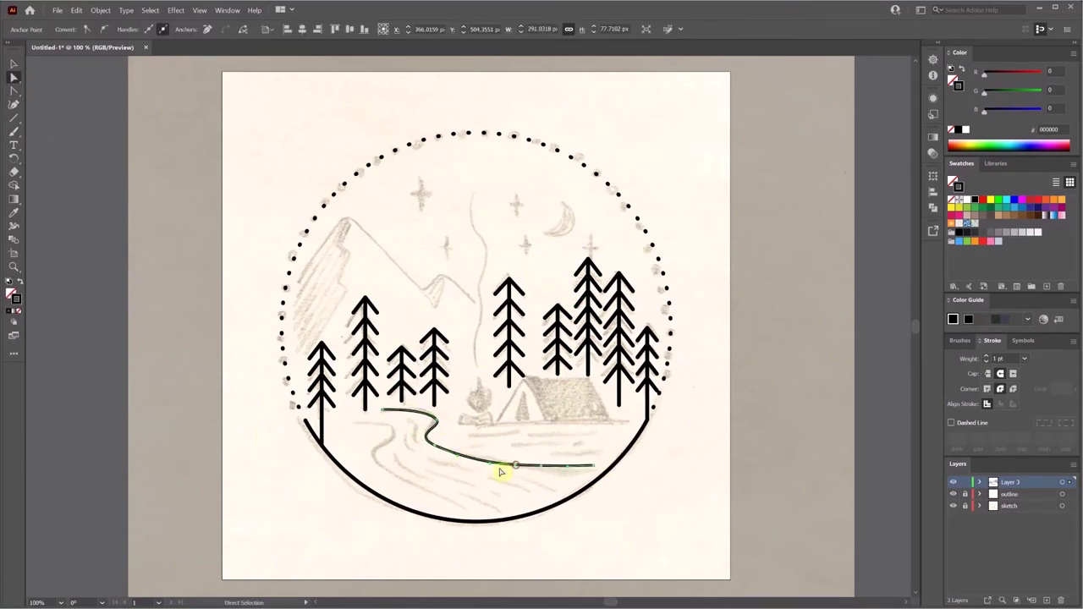
drag(500, 470, 515, 477)
click(379, 455)
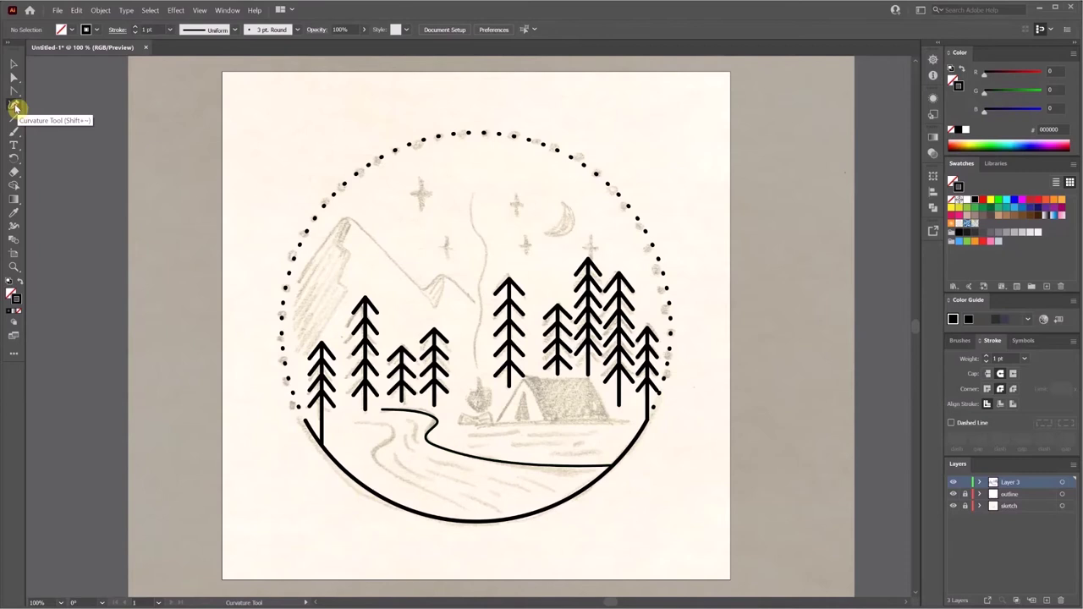
Trace the opposite river bank with the Curvature tool down to the circle outline and adjust its bends and end.
click(14, 104)
click(398, 428)
click(368, 458)
click(480, 522)
key(shift+c)
drag(368, 457, 362, 469)
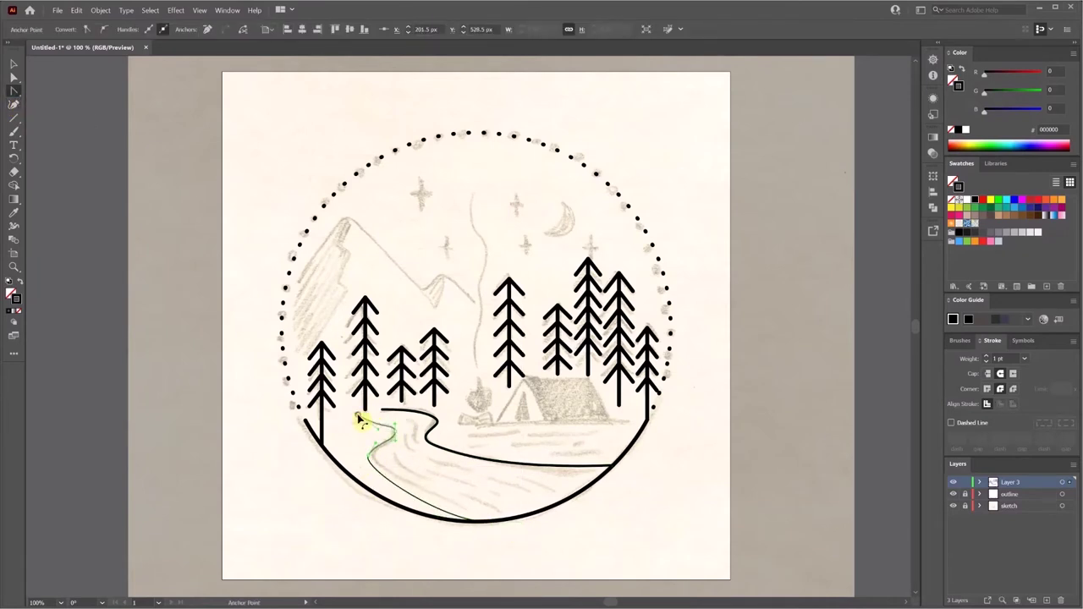
drag(355, 413, 372, 413)
key(a)
click(400, 424)
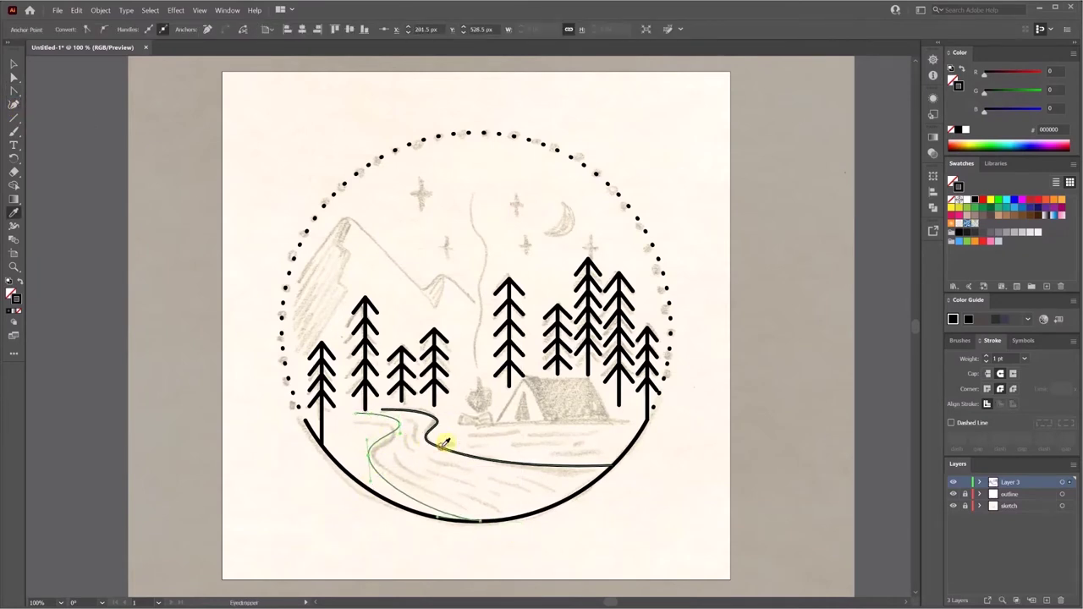
Give both river banks a matching basic 4 pt stroke.
key(v)
click(134, 30)
click(133, 30)
click(134, 30)
click(432, 442)
click(297, 29)
click(244, 64)
triple_click(136, 28)
click(554, 478)
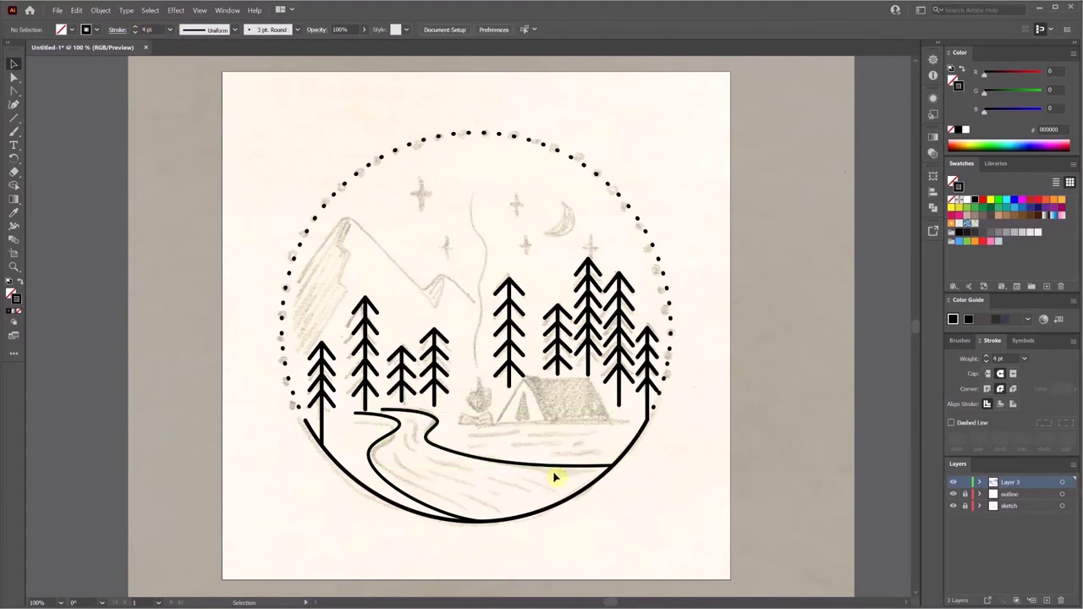
Rename the current layer "trees and river", lock it, and add a new layer above it.
double_click(1006, 482)
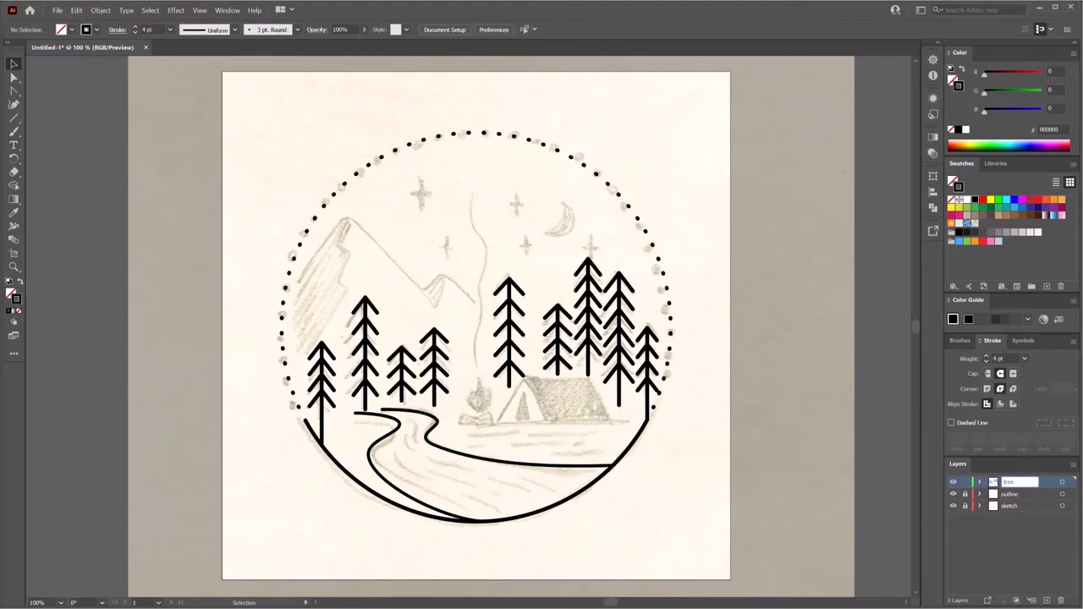
text(trees and river)
key(Return)
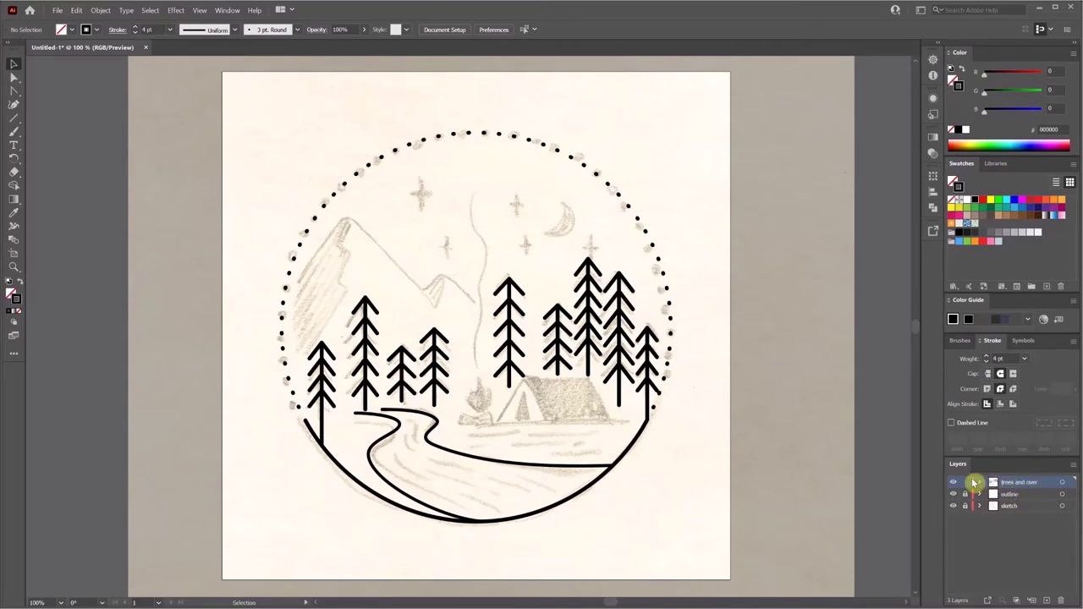
click(1046, 599)
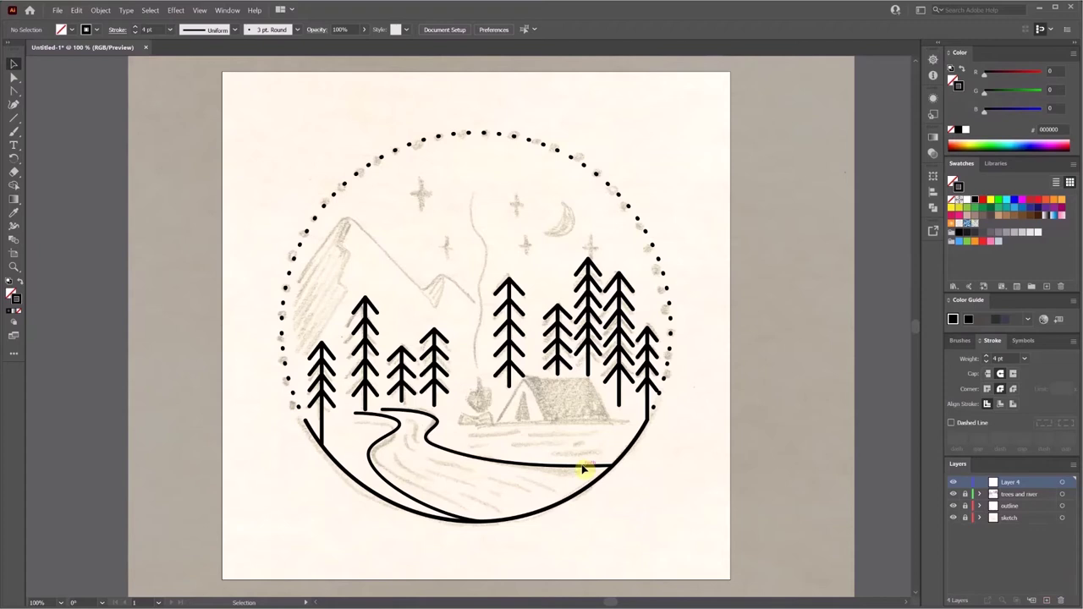
Draw a triangle with the Polygon tool and fit it over the sketched tent front at about 69 × 60 px.
drag(14, 118, 51, 145)
mouse_move(264, 140)
mouse_down()
mouse_move(296, 153)
mouse_move(602, 397)
mouse_move(561, 411)
mouse_up()
key(Down)
key(Down)
key(Down)
key(v)
drag(565, 365, 548, 381)
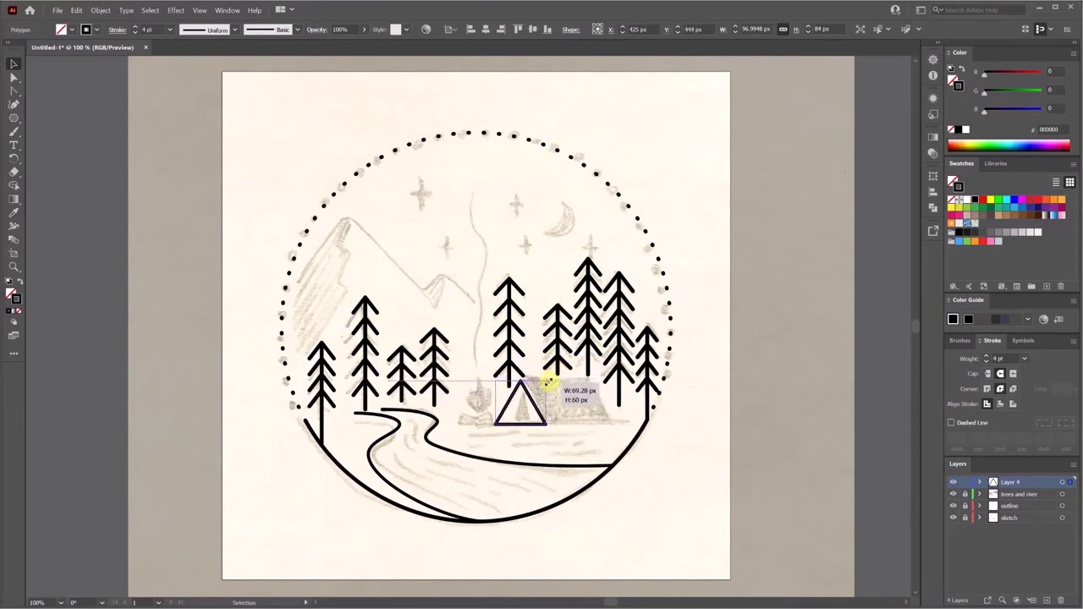
Duplicate the tent triangle, give the copy a solid black fill, and narrow it into the door opening at the tent's base.
key(ctrl+v)
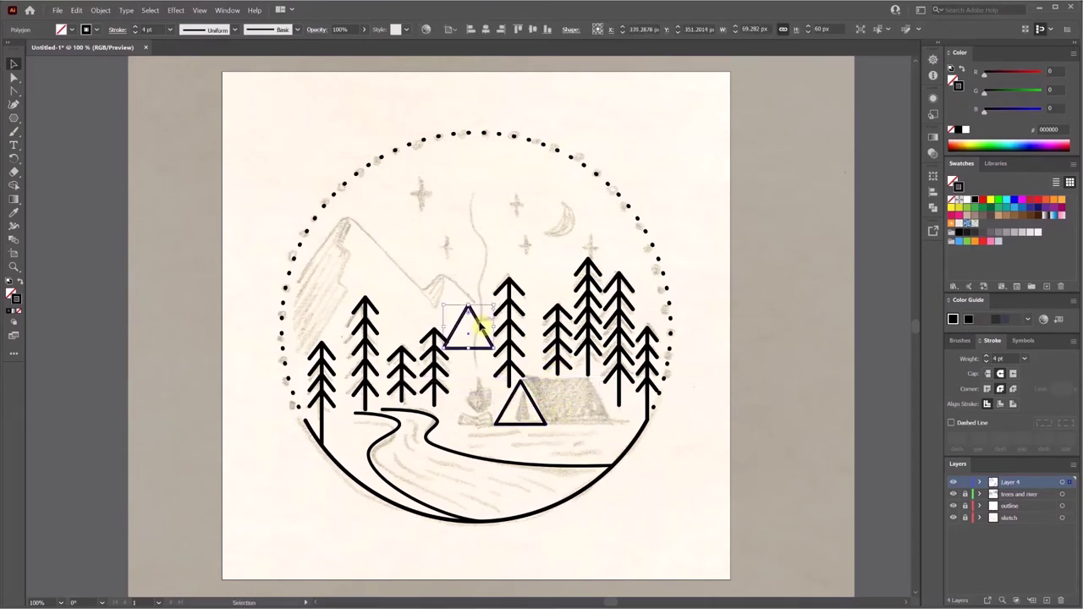
drag(480, 324, 569, 413)
click(961, 69)
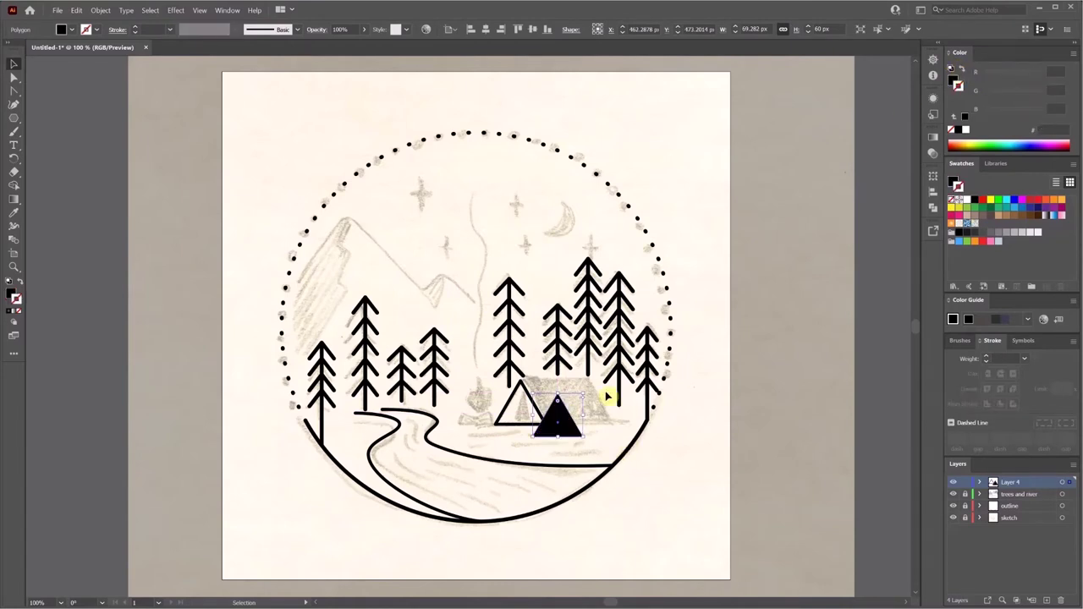
drag(541, 435, 526, 425)
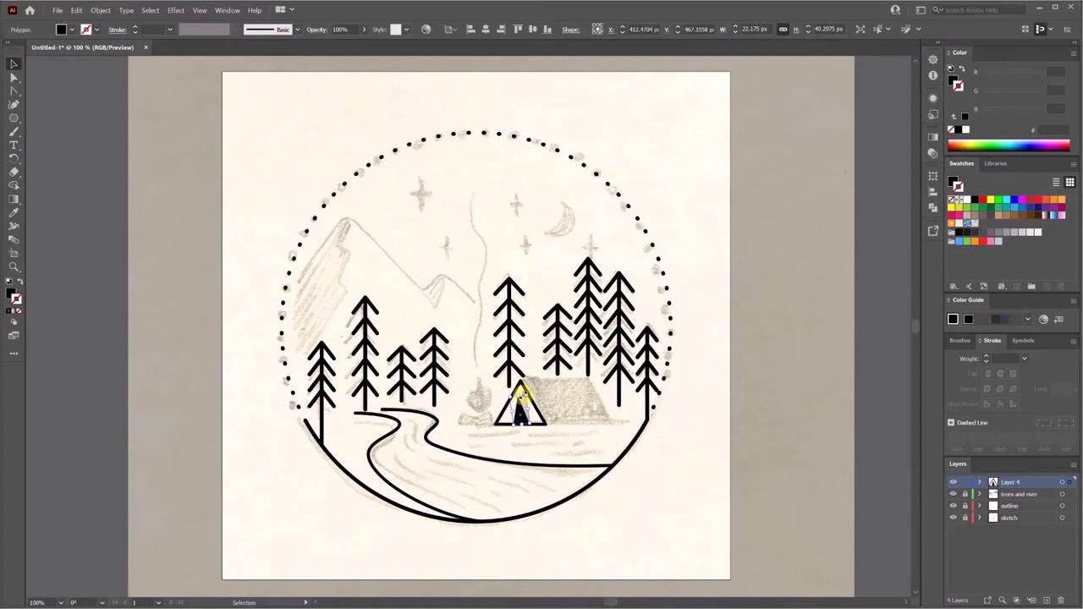
click(589, 400)
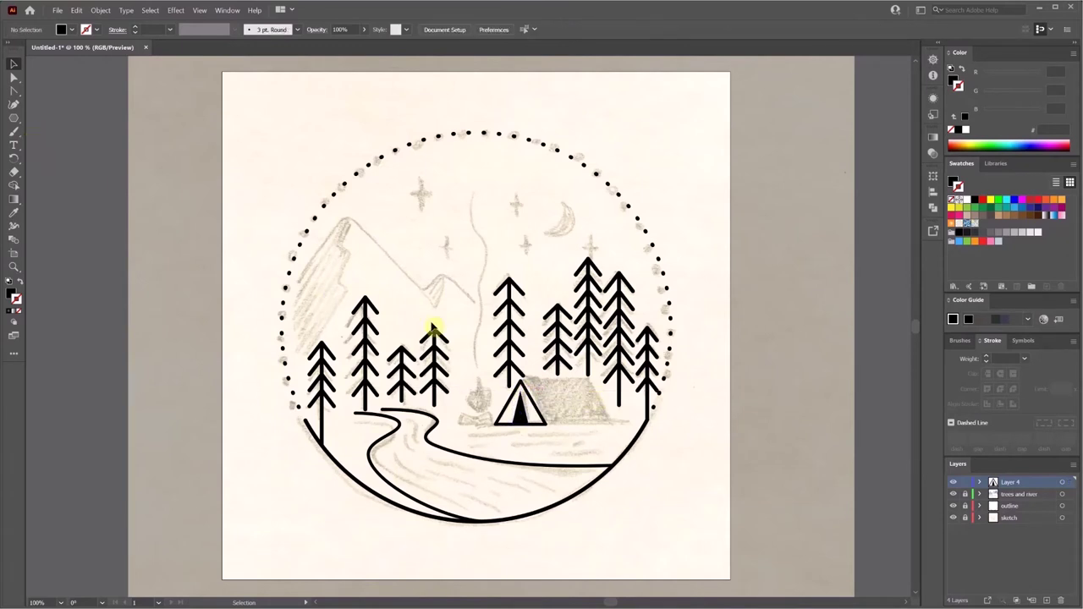
Draw a 4 pt outlined rectangle from the tent's peak and shift its lower corners sideways to form the slanted side of the tent.
click(517, 427)
key(shift+x)
click(549, 399)
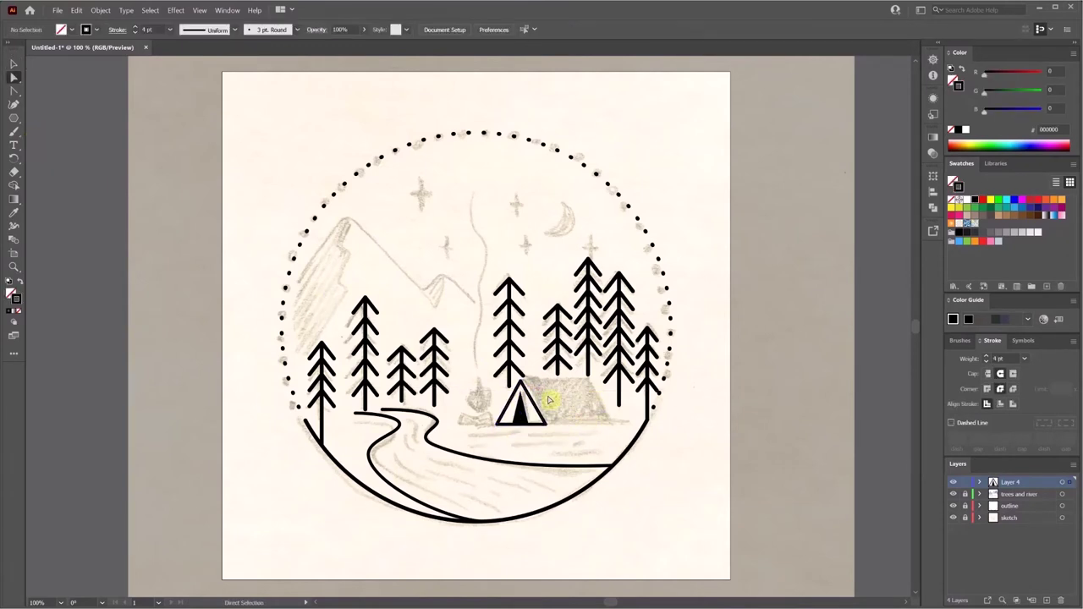
drag(14, 123, 47, 119)
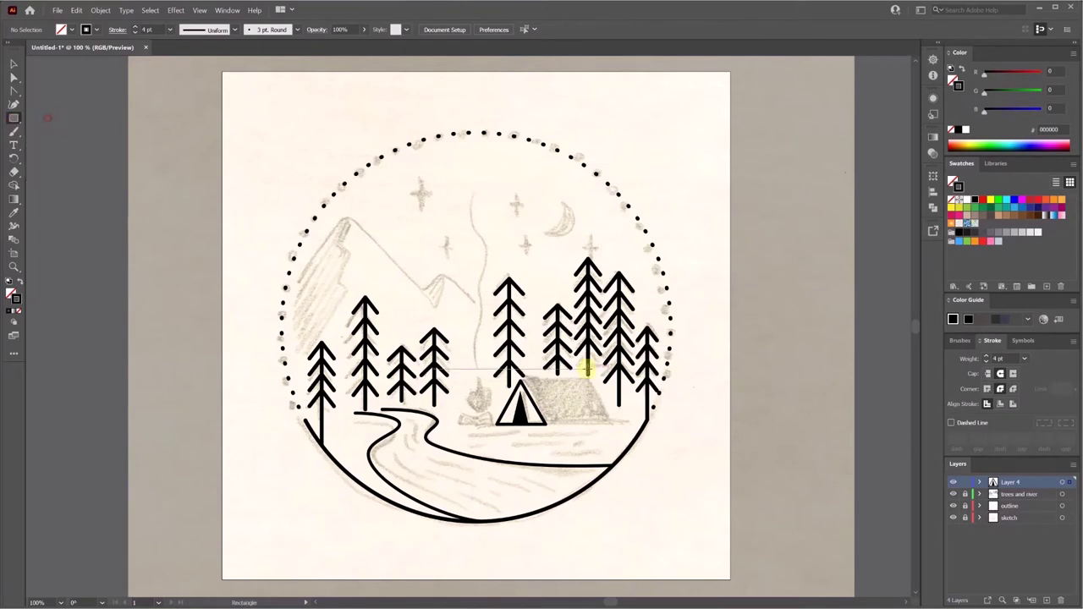
mouse_move(521, 381)
mouse_down()
mouse_move(595, 409)
mouse_move(588, 425)
mouse_up()
key(a)
click(576, 431)
click(544, 430)
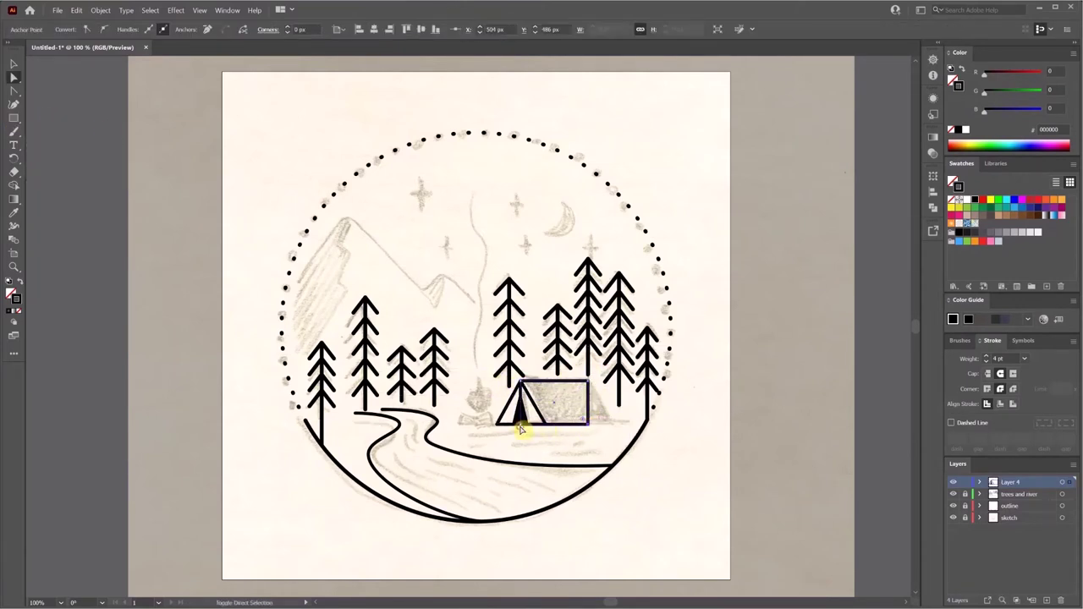
drag(521, 430, 616, 430)
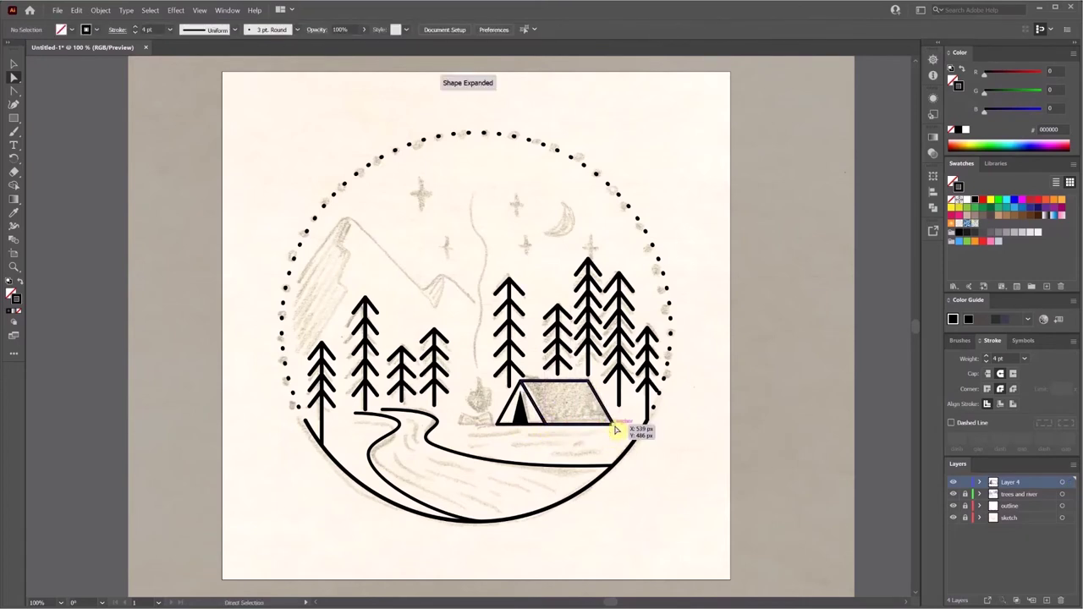
Draw the campfire flame with the Paintbrush over the sketch and turn its outline into a solid black fill.
key(b)
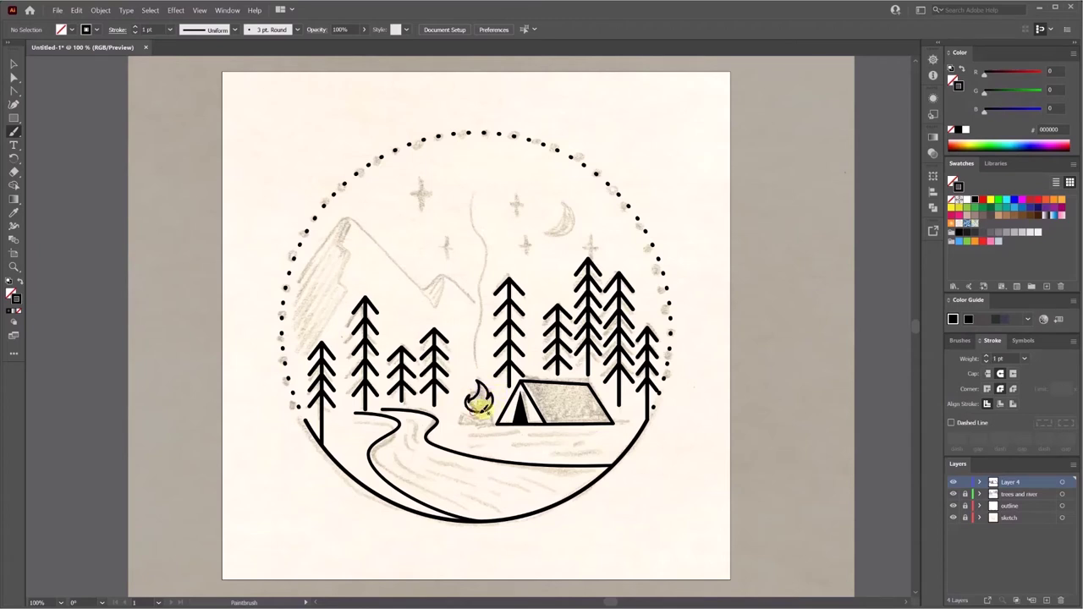
key(v)
click(479, 405)
click(962, 71)
click(641, 440)
Refine the flame's shape and brush thin wavy smoke lines rising above it.
key(a)
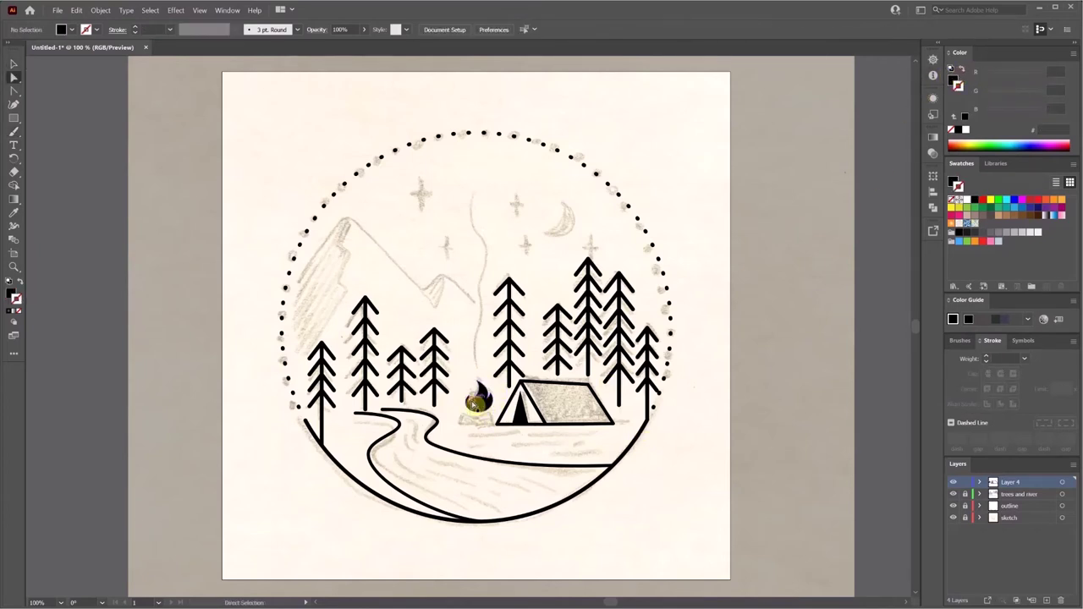
click(479, 398)
click(473, 387)
key(shift+x)
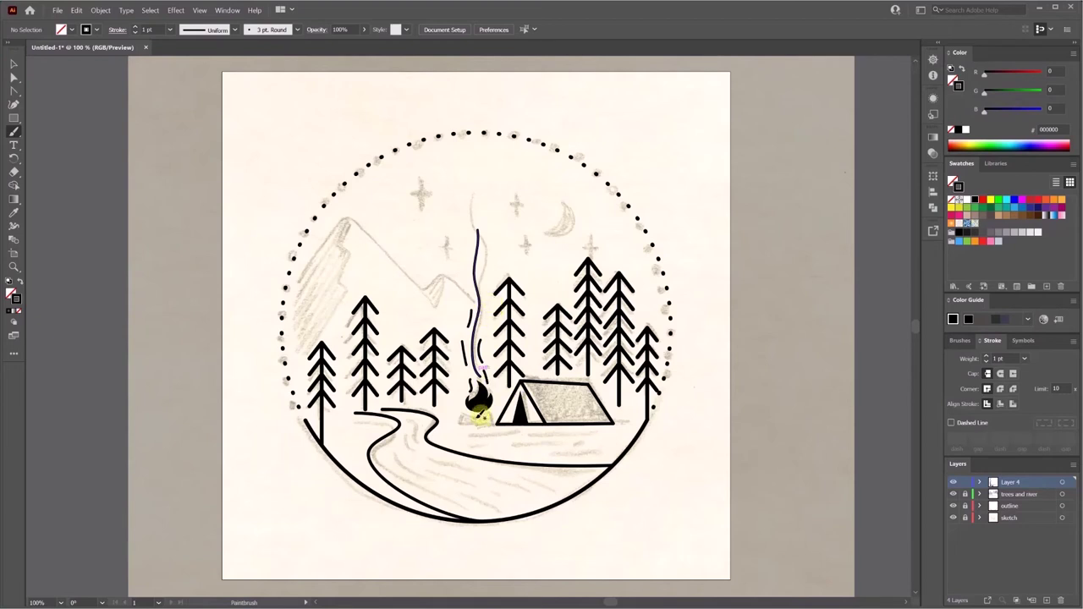
Draw the outlines of the campfire logs beneath the flame and adjust their corners to the sketch.
click(12, 121)
key(a)
mouse_move(459, 415)
mouse_down()
mouse_move(477, 430)
mouse_move(492, 423)
mouse_up()
click(486, 437)
key(a)
drag(492, 423, 492, 424)
key(v)
shift+click(460, 425)
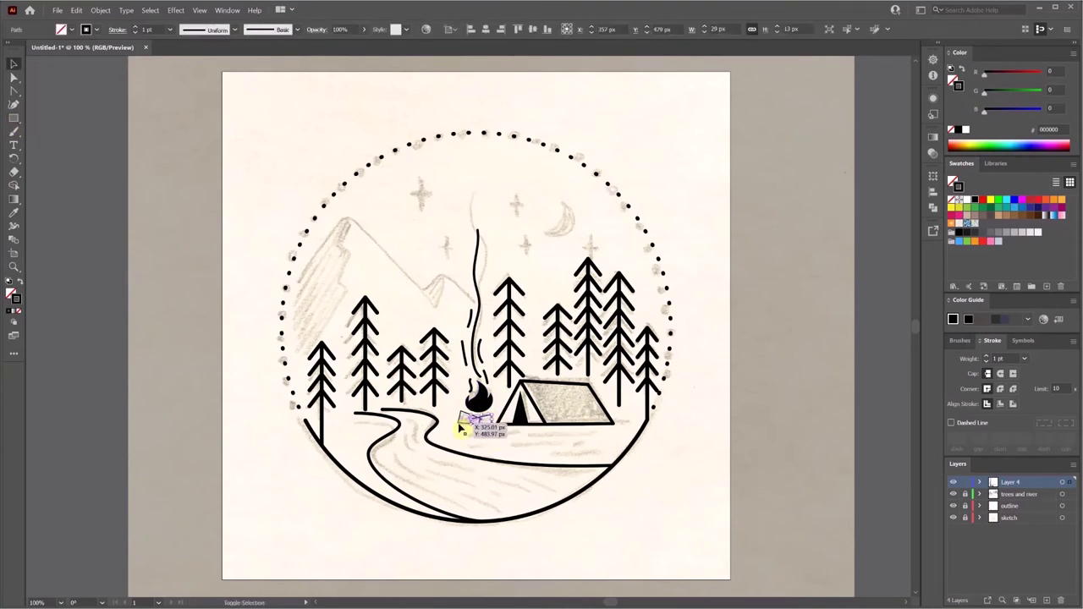
Give the campfire logs a solid black fill and a 1 pt black stroke.
key(shift+x)
click(507, 442)
click(485, 420)
shift+click(464, 421)
click(958, 86)
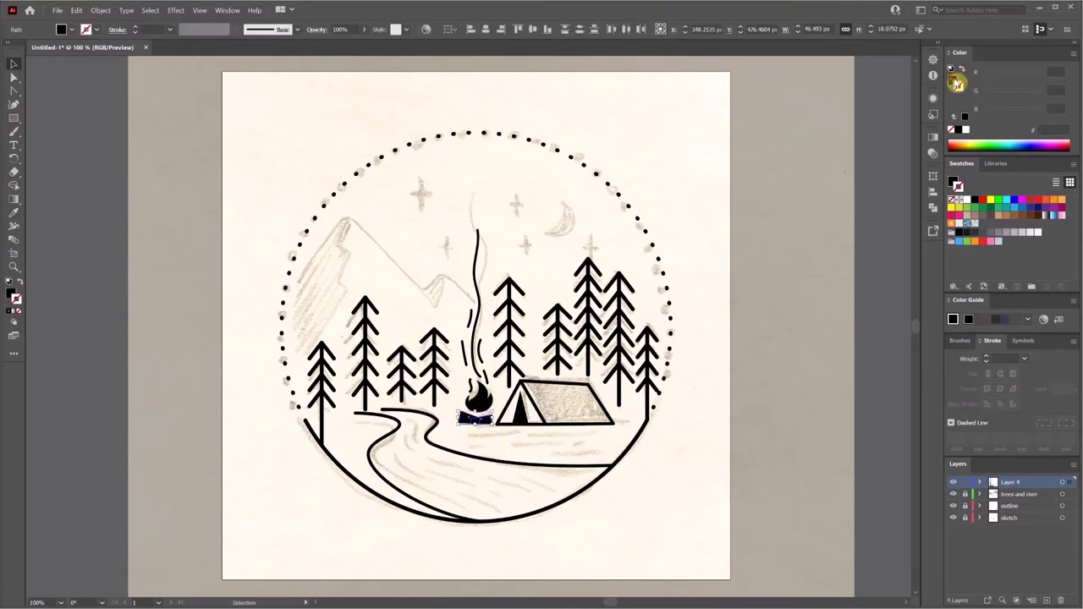
click(975, 199)
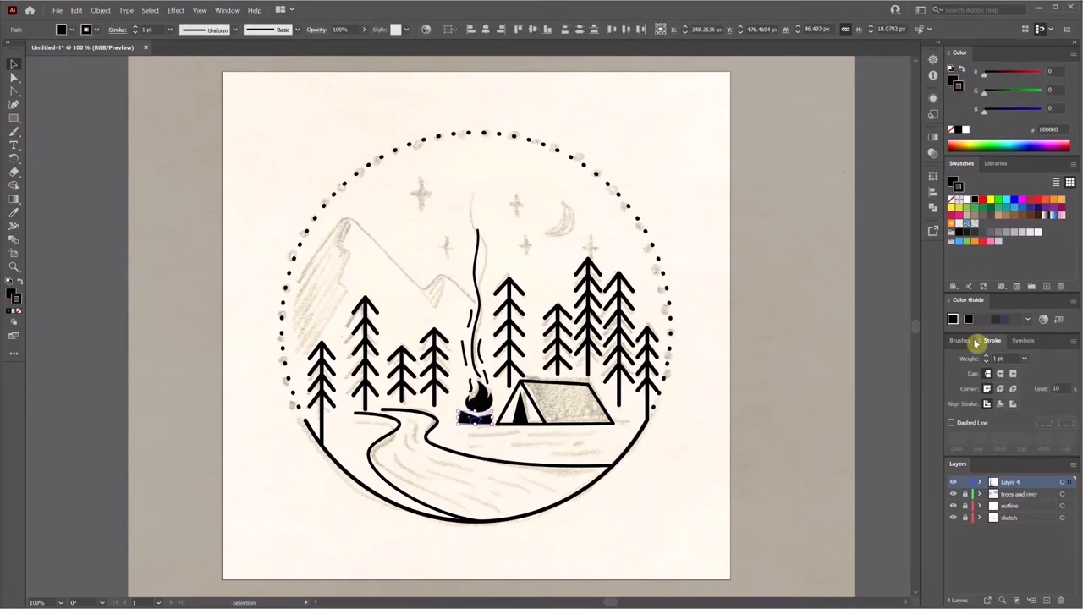
click(518, 446)
Rename the current layer "tent and fire", lock it, and add a new layer above it.
key(shift+grave)
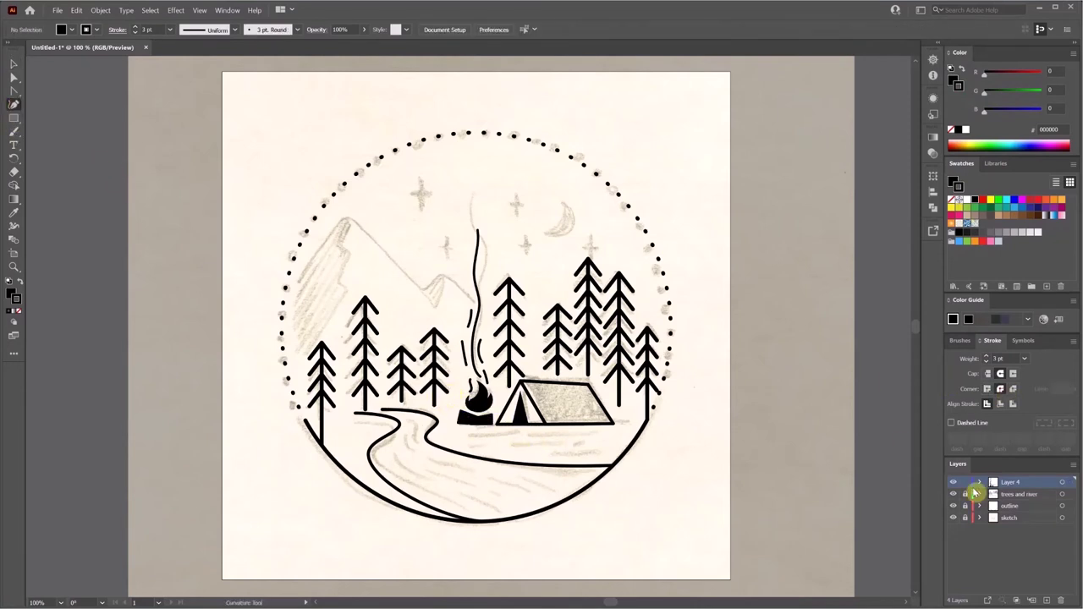
click(1032, 599)
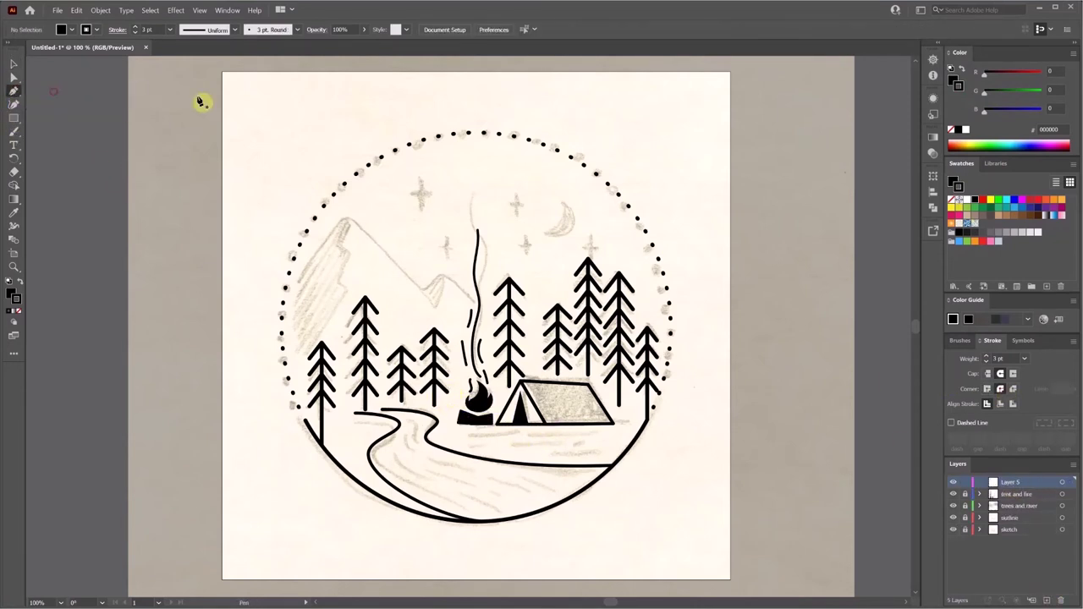
Trace the mountain ridge with the Pen tool from the large peak to the small one as an unfilled 3 pt line.
click(297, 278)
click(344, 219)
click(407, 280)
click(425, 290)
click(439, 276)
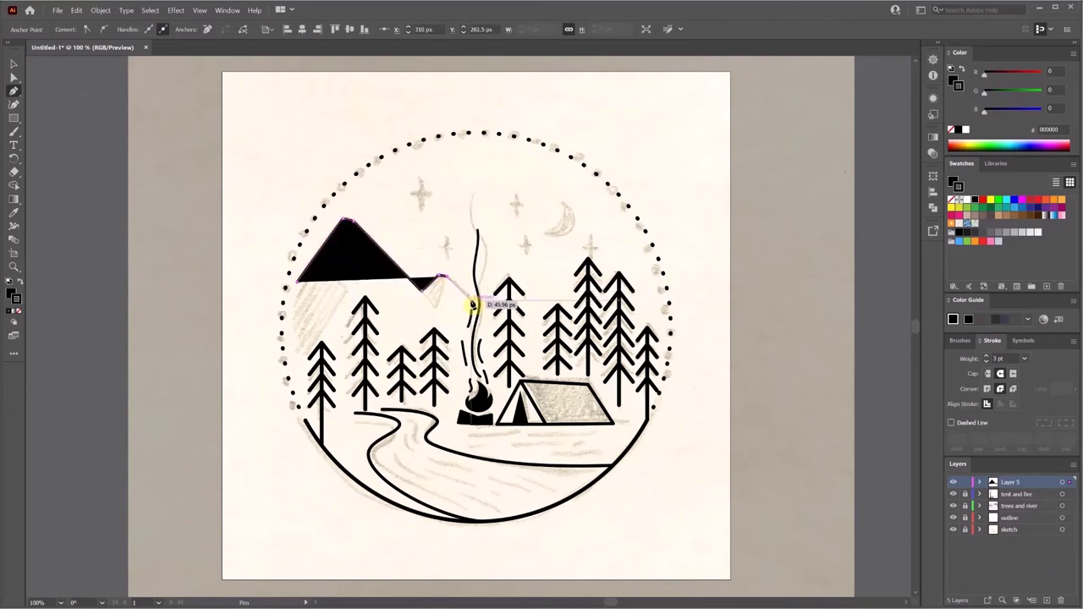
click(471, 300)
key(v)
click(951, 130)
click(463, 259)
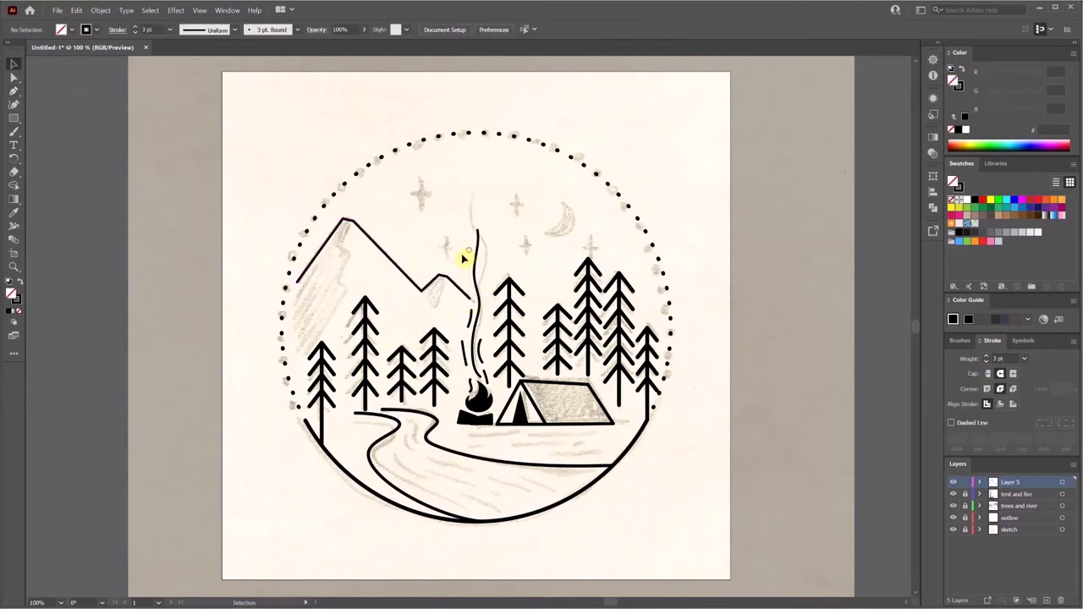
Adjust the anchor points at the large and small mountain peaks so that both tips are rounded.
key(a)
click(347, 220)
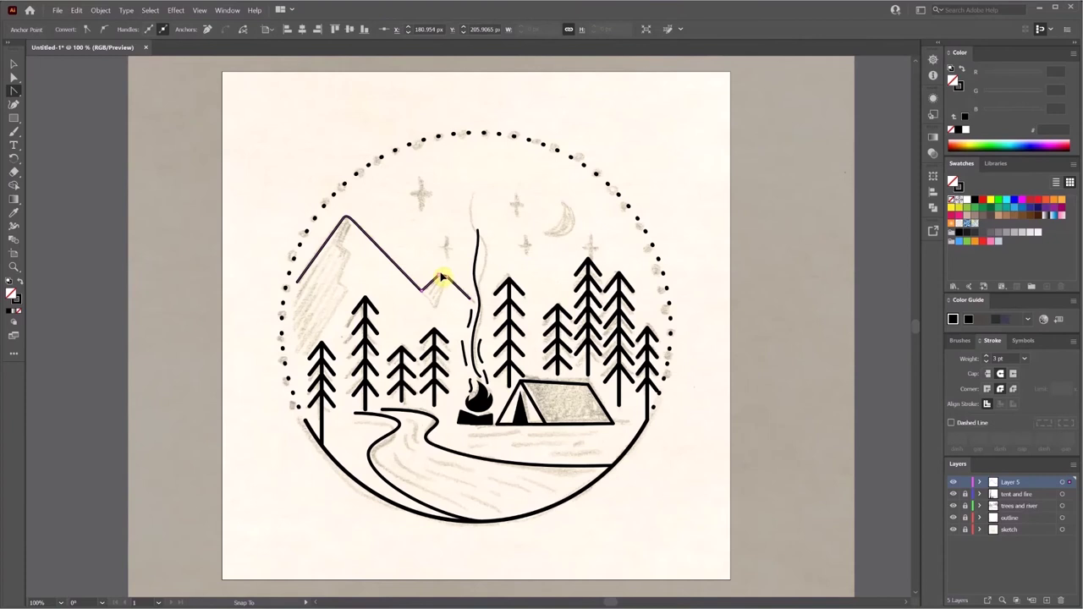
click(441, 277)
click(360, 282)
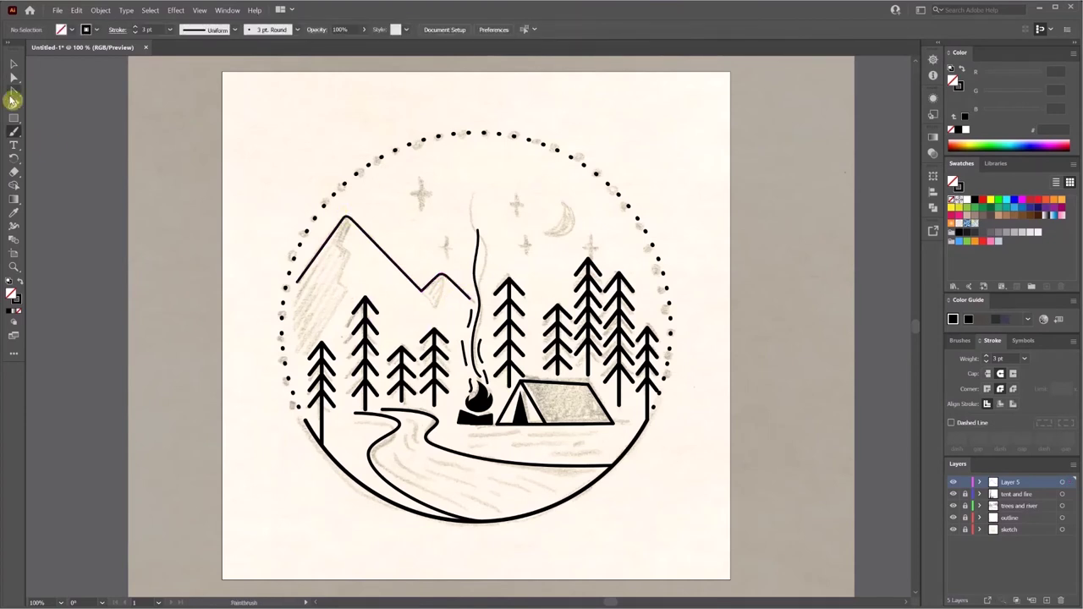
Trace the jagged shadow edge from the large peak down to the leftmost tree with the Pen tool.
click(13, 91)
click(309, 342)
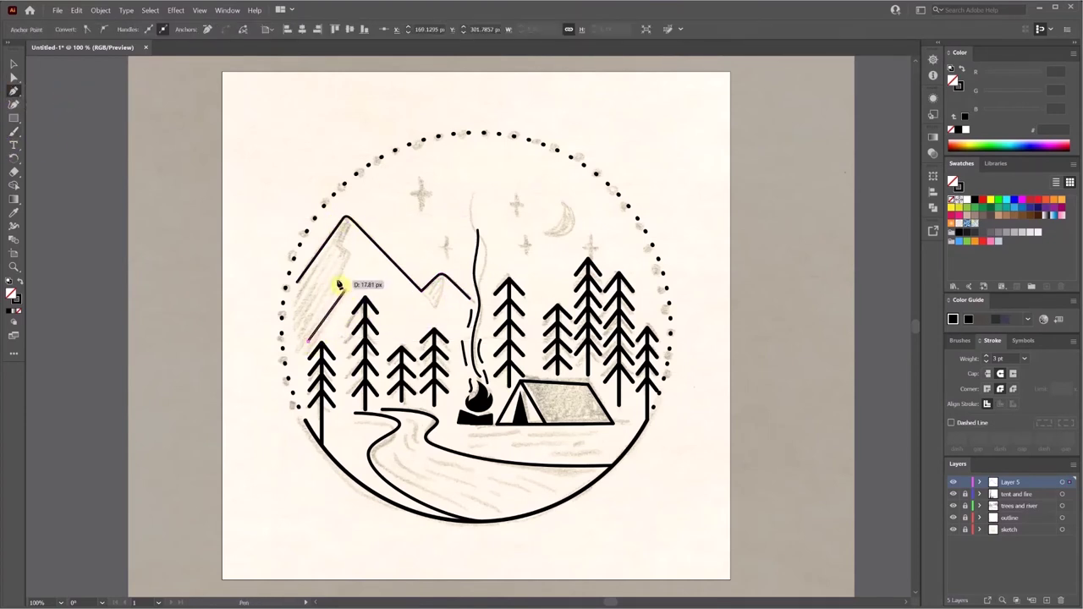
click(346, 218)
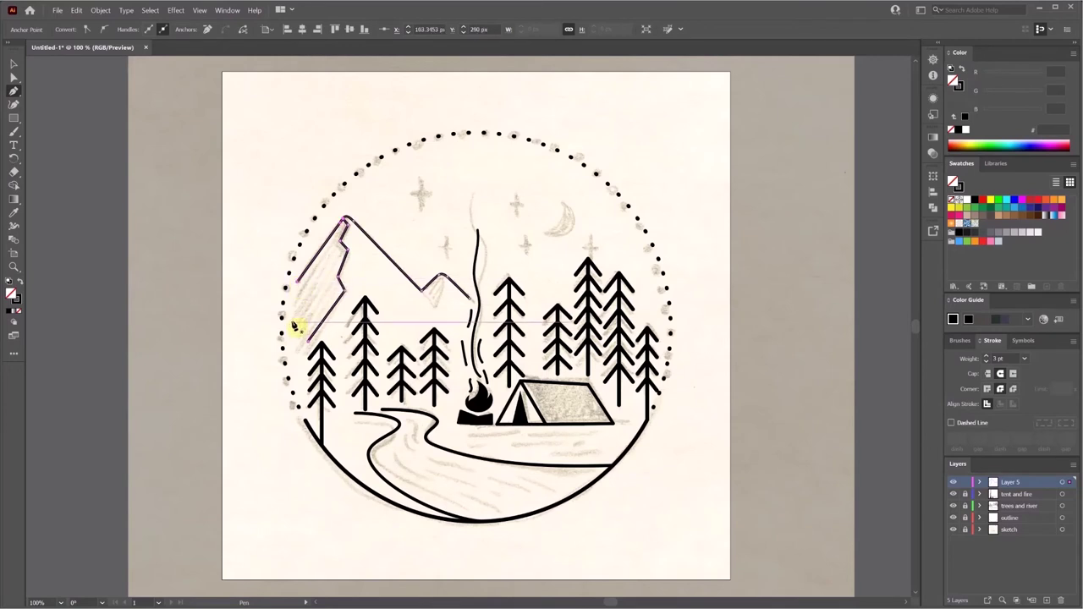
click(309, 343)
ctrl+click(355, 293)
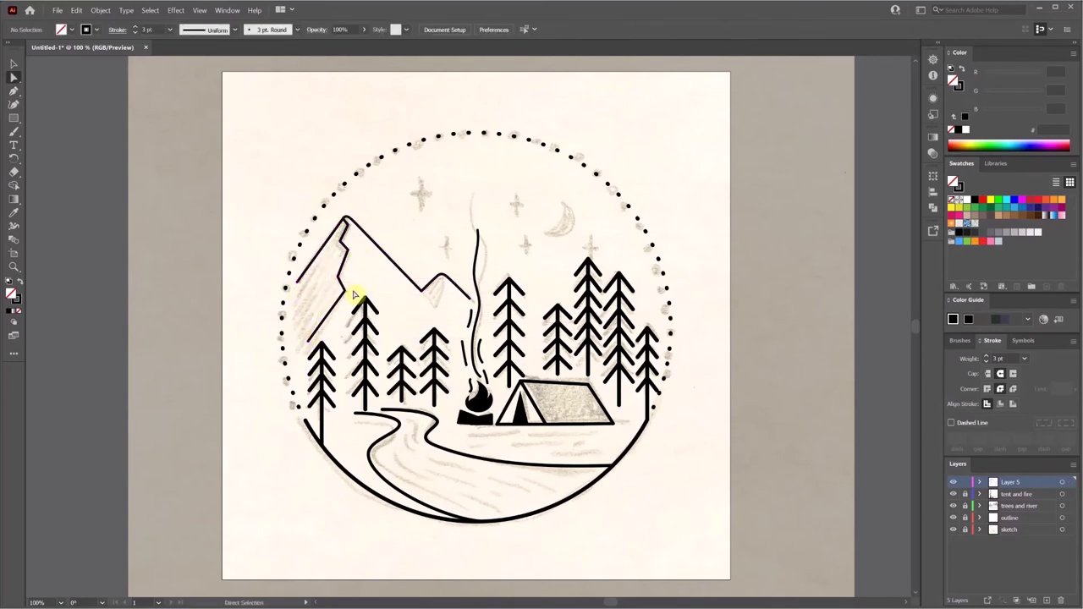
Reshape and soften the corners of the jagged shadow edge below the large peak.
ctrl+click(339, 284)
ctrl+click(339, 269)
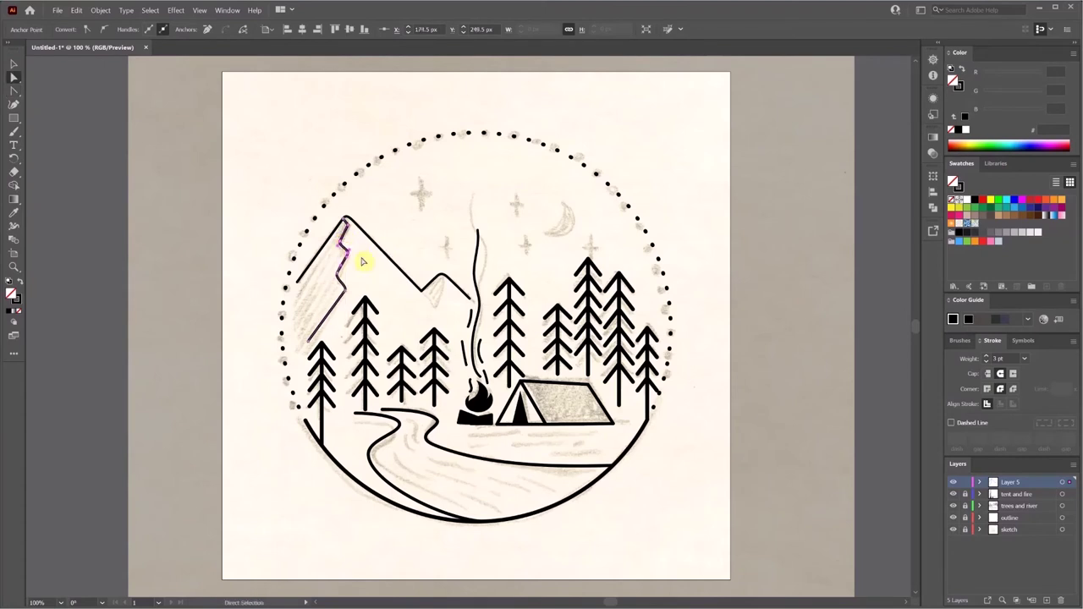
ctrl+click(363, 261)
drag(347, 224, 346, 232)
ctrl+click(363, 270)
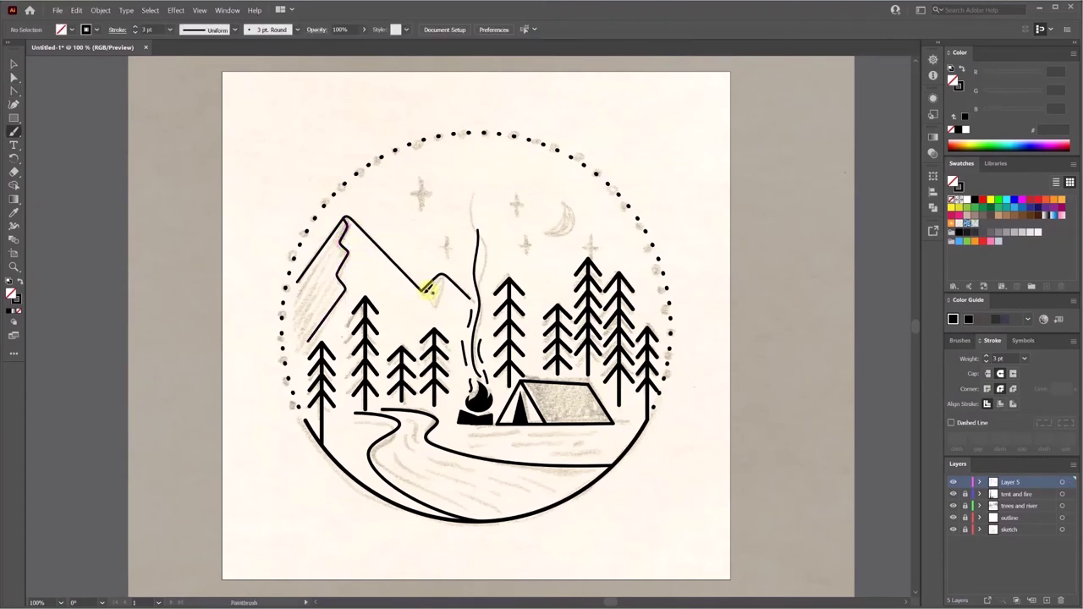
Draw the shaded facet of the small peak with the Pen tool, ending it at the valley point of the ridge.
click(13, 84)
click(441, 276)
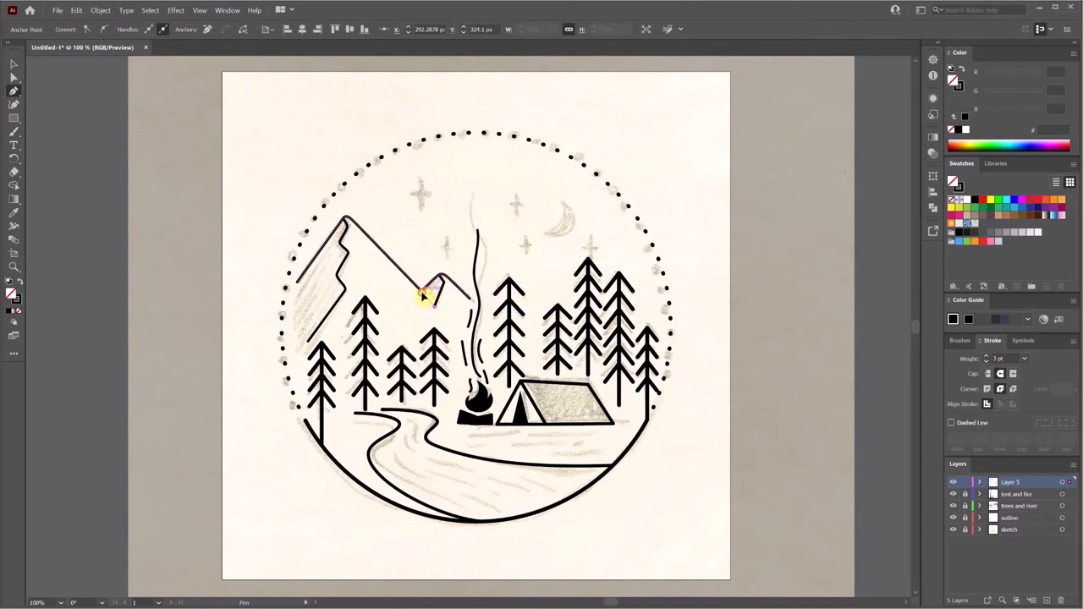
click(425, 294)
ctrl+click(460, 325)
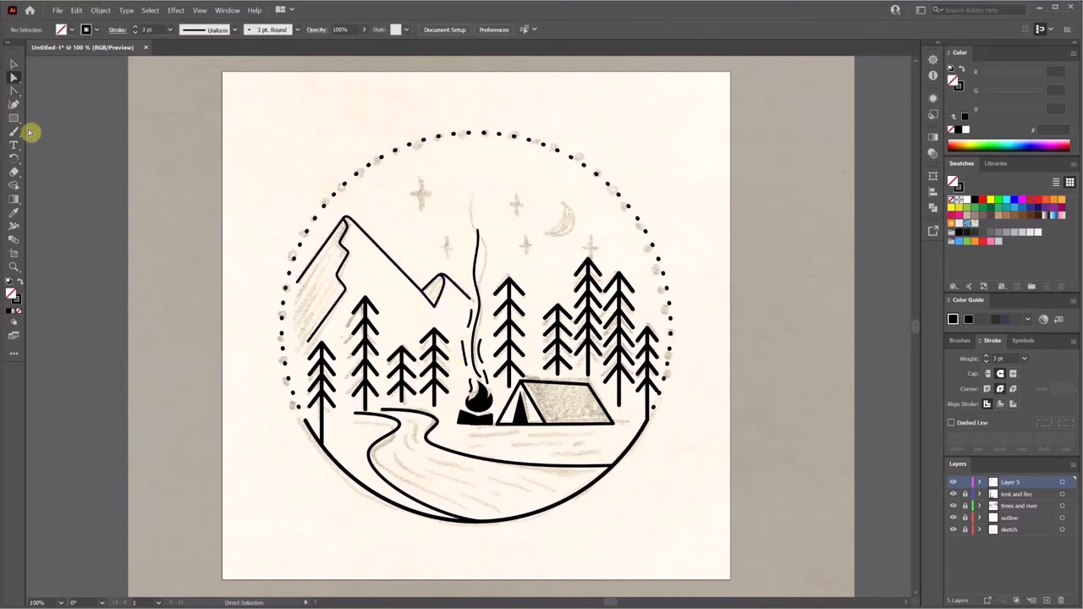
Draw a slim four-pointed star over the sketched star above the mountain and make it solid black without a stroke.
mouse_move(13, 119)
mouse_down()
mouse_move(68, 122)
mouse_move(63, 160)
mouse_up()
mouse_move(412, 194)
mouse_down()
mouse_move(423, 203)
mouse_move(413, 209)
mouse_move(423, 196)
mouse_up()
key(Down)
click(962, 69)
key(v)
Copy the star onto the other sketched star positions around the smoke and moon, making some copies smaller.
key(ctrl+c)
key(ctrl+v)
mouse_move(469, 331)
mouse_down()
mouse_move(444, 249)
mouse_move(507, 194)
mouse_move(520, 204)
mouse_up()
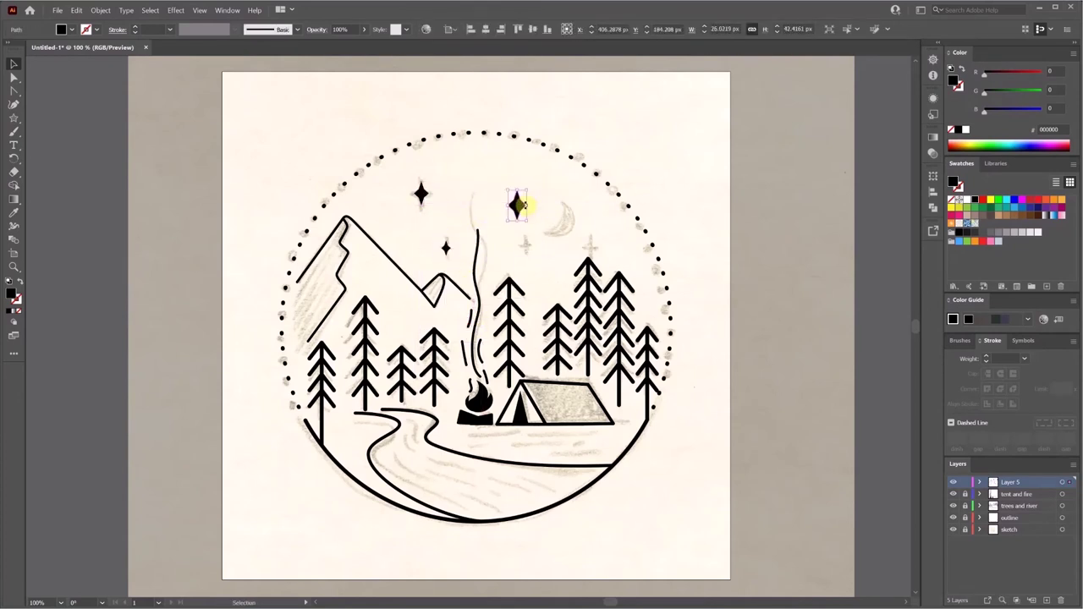
click(526, 243)
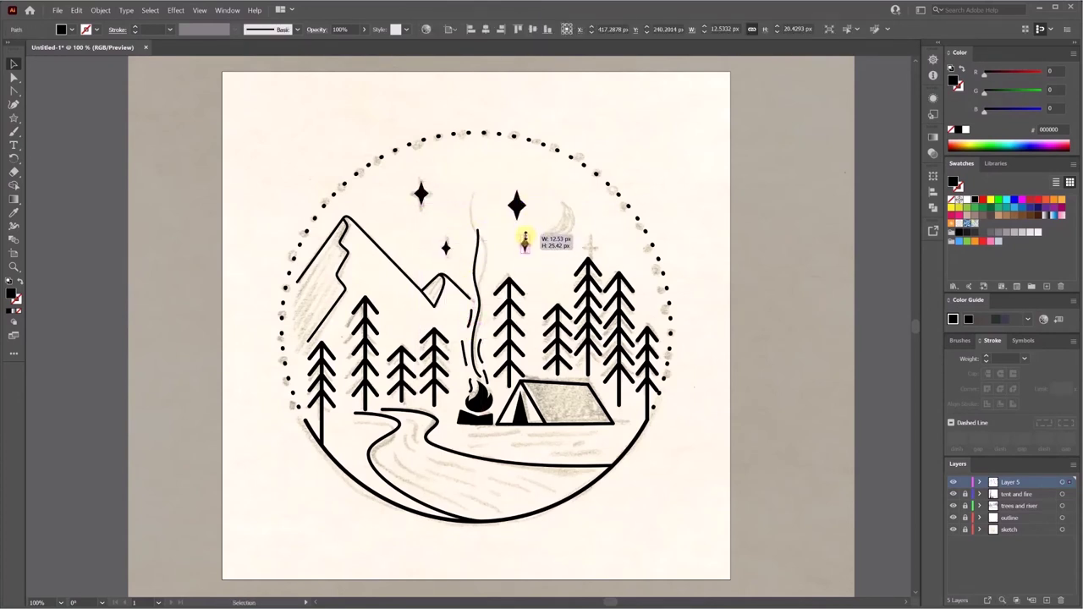
click(517, 203)
drag(520, 212, 595, 228)
key(ctrl+shift+a)
Draw a 51 px black circle over the sketched moon and place a duplicate of it offset toward the upper left.
drag(15, 120, 66, 132)
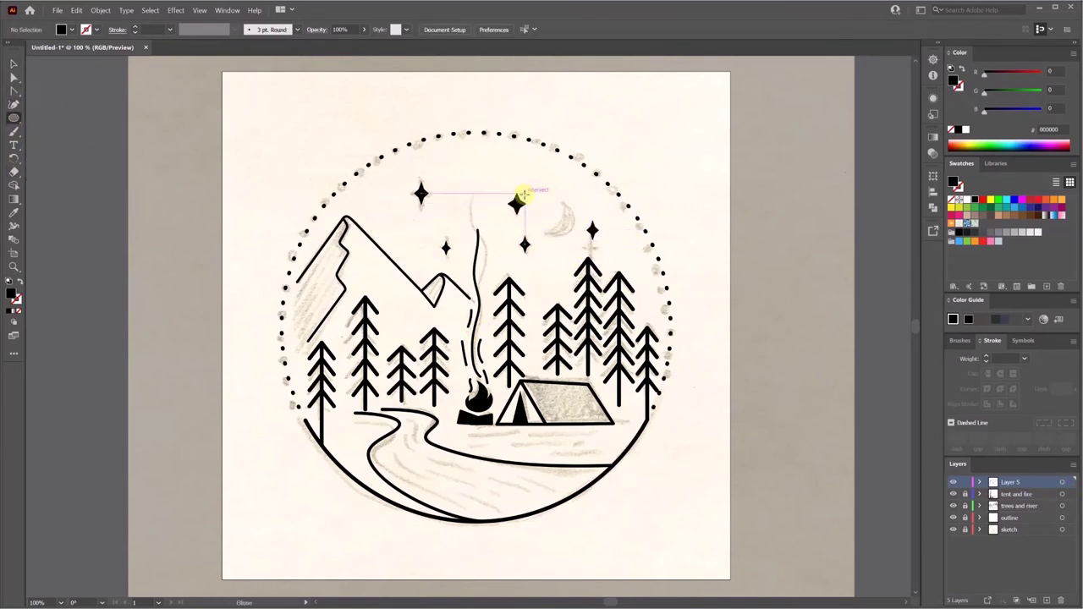
drag(540, 200, 576, 238)
key(v)
drag(566, 228, 565, 231)
key(ctrl+c)
key(ctrl+v)
mouse_move(480, 323)
mouse_down()
mouse_move(571, 205)
mouse_move(558, 212)
mouse_up()
Recolor the duplicate circle blue, shrink it slightly, and subtract it from the black circle with Minus Front to form a crescent.
drag(1029, 94, 1000, 94)
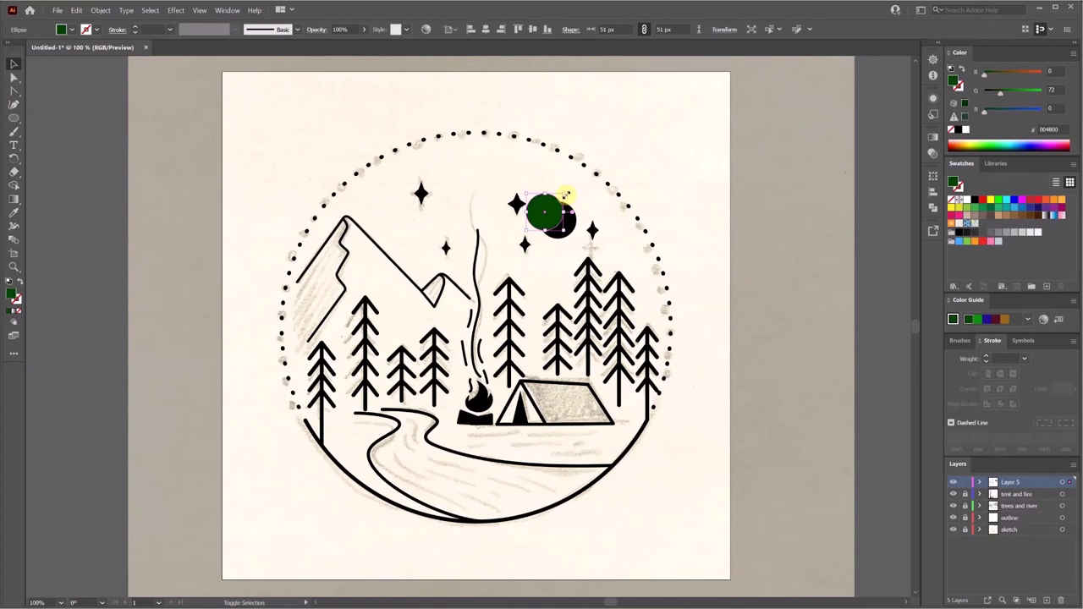
drag(565, 193, 560, 198)
drag(984, 111, 1020, 112)
drag(549, 217, 556, 218)
shift+click(571, 226)
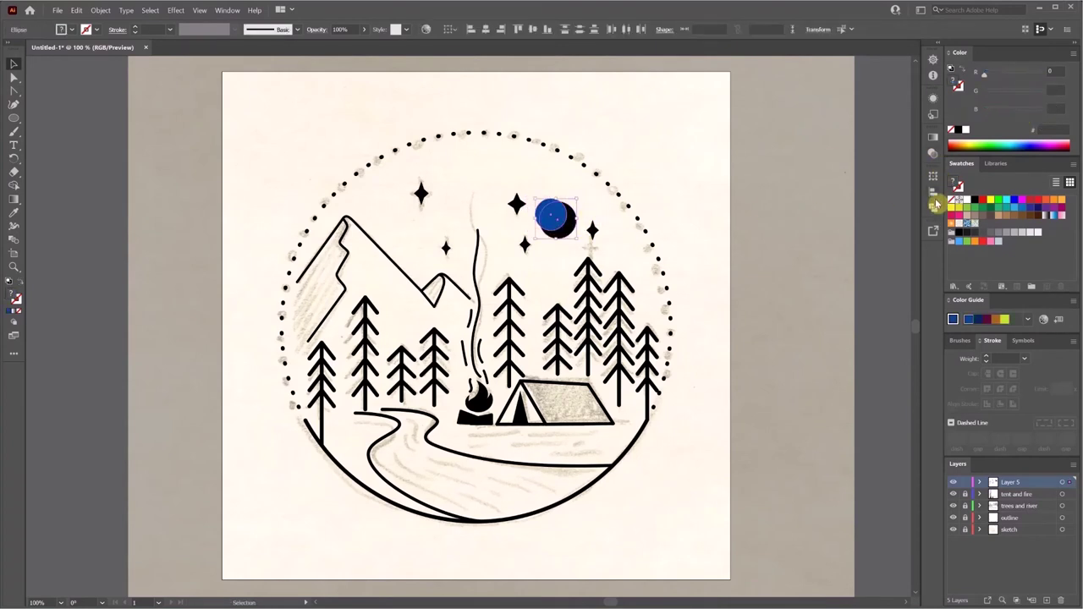
click(933, 208)
click(821, 201)
Brush a long wavy smoke line above the existing smoke, starting near the top of the dotted circle.
key(b)
drag(472, 152, 481, 267)
Rename the layer holding the mountain, stars and moon after its contents, and lock it.
click(1018, 506)
double_click(1010, 482)
text(mountain an...)
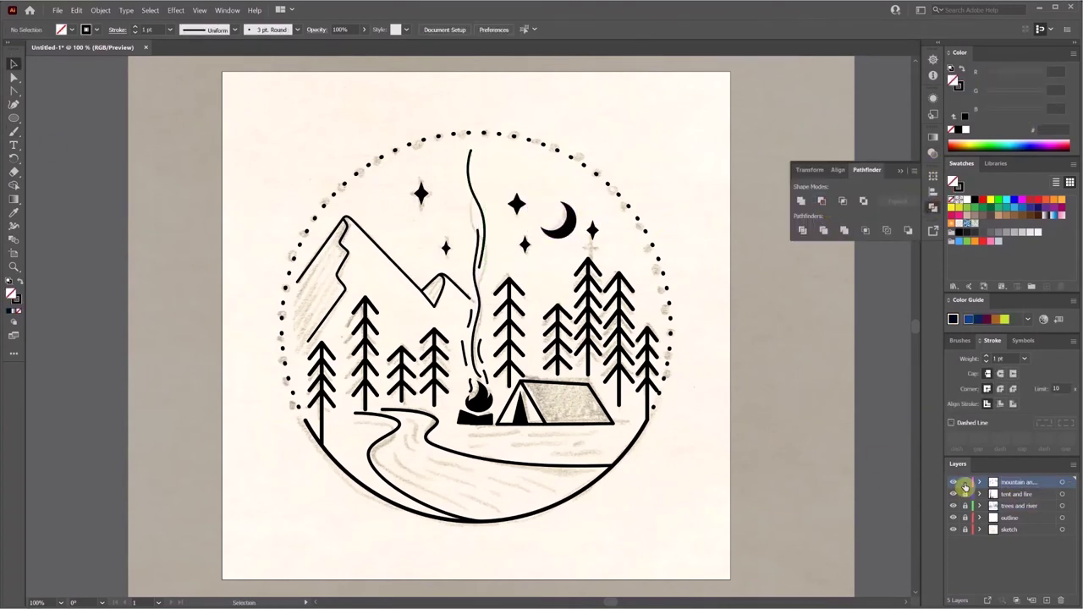
Unlock the "trees and river" layer and brush thin flow lines along the river and its lower bank.
click(965, 506)
click(1019, 506)
click(13, 132)
drag(415, 419, 420, 442)
drag(511, 482, 571, 481)
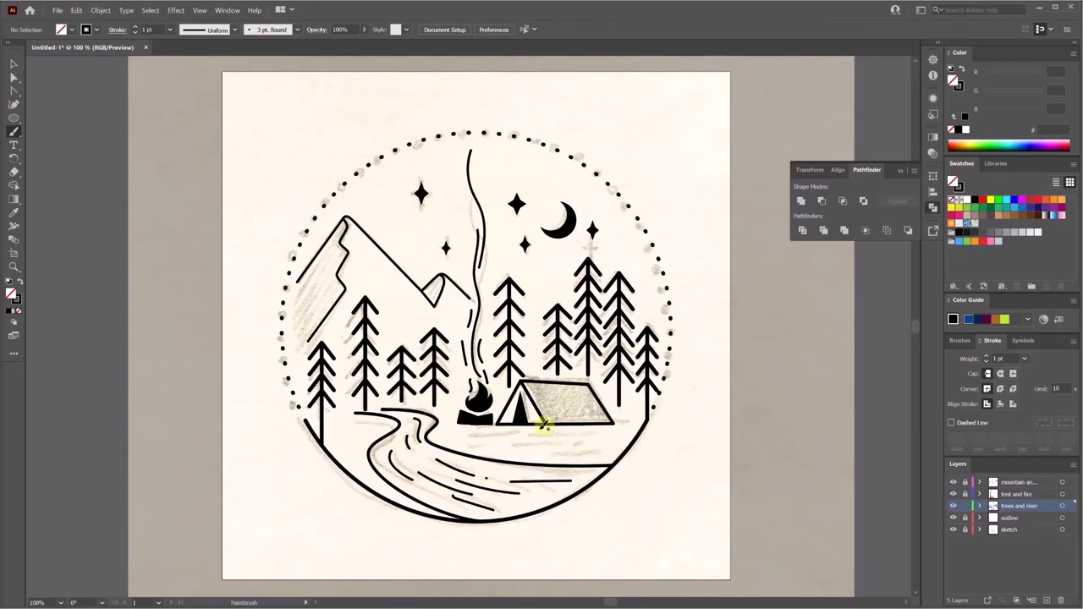
Draw straight horizontal 4 pt ground lines under the tent and on both banks of the river.
click(13, 119)
click(13, 64)
mouse_move(448, 424)
mouse_down()
mouse_move(645, 425)
mouse_move(647, 407)
mouse_up()
click(14, 119)
drag(486, 437, 559, 436)
drag(533, 449, 613, 449)
drag(575, 456, 621, 457)
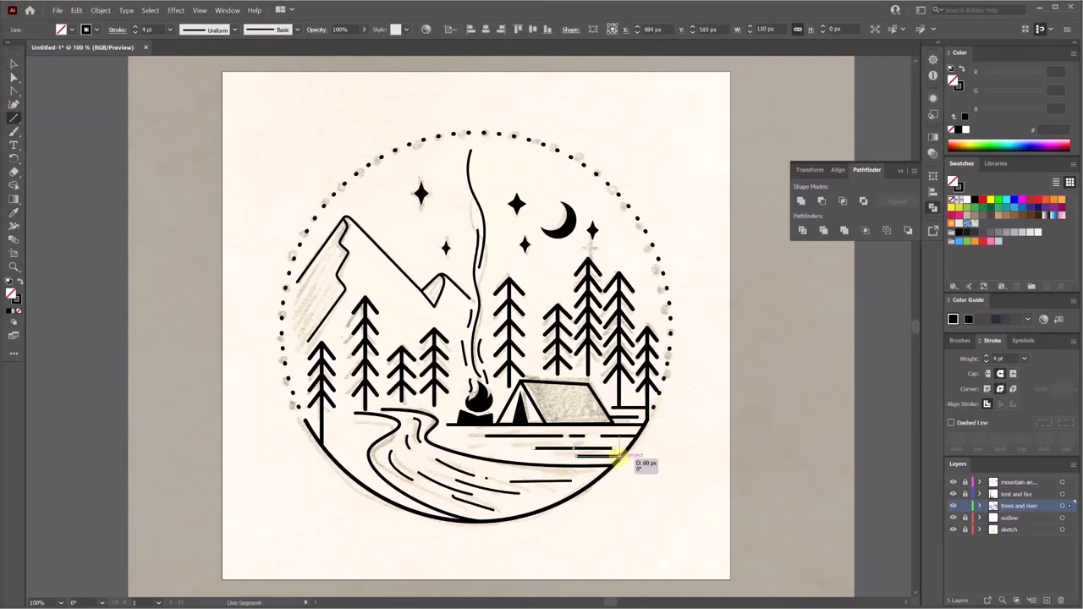
drag(324, 445, 352, 445)
Reshape the flow lines in the upper part of the river, removing surplus anchor points.
click(838, 170)
key(a)
click(406, 444)
key(minus)
key(a)
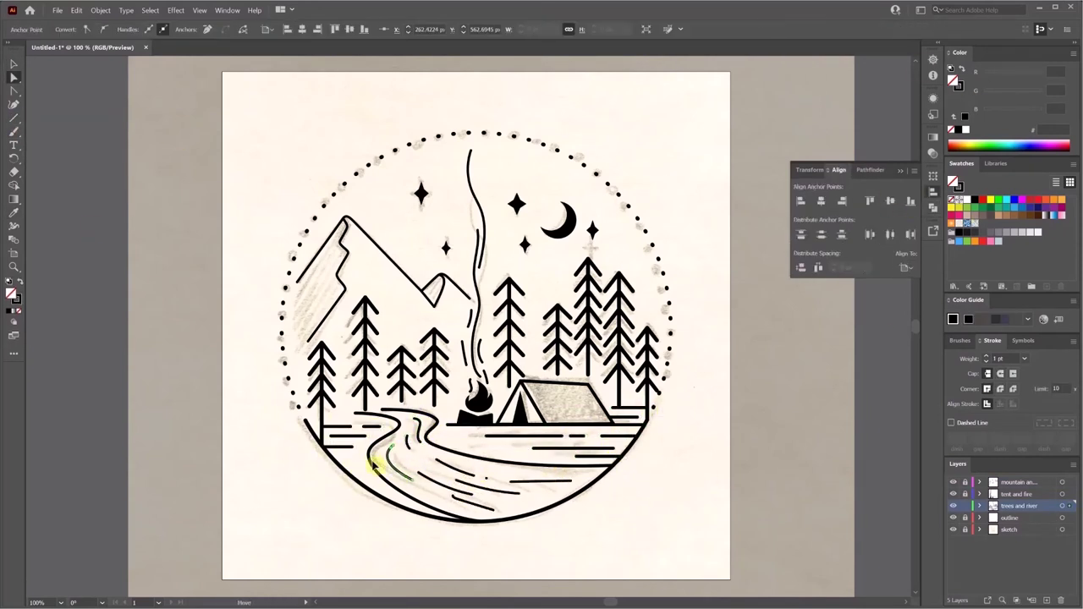
click(414, 434)
click(411, 417)
key(minus)
key(a)
drag(421, 445, 425, 429)
click(432, 437)
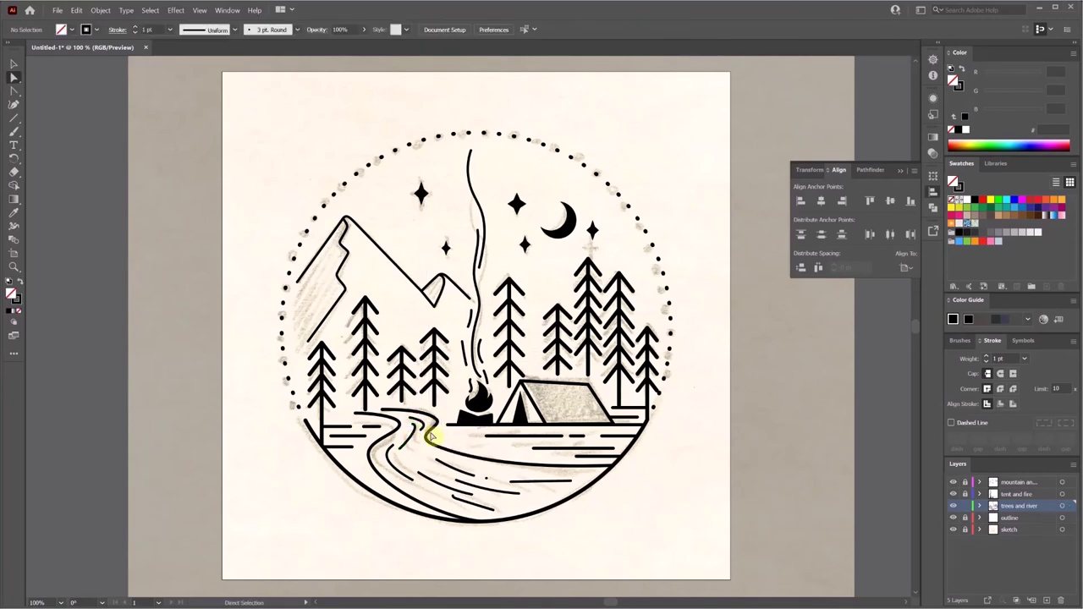
Delete the stray dot in the river and adjust the ends of the lower flow lines.
key(v)
click(486, 478)
key(Delete)
drag(469, 475, 465, 471)
key(a)
drag(510, 481, 478, 474)
click(493, 510)
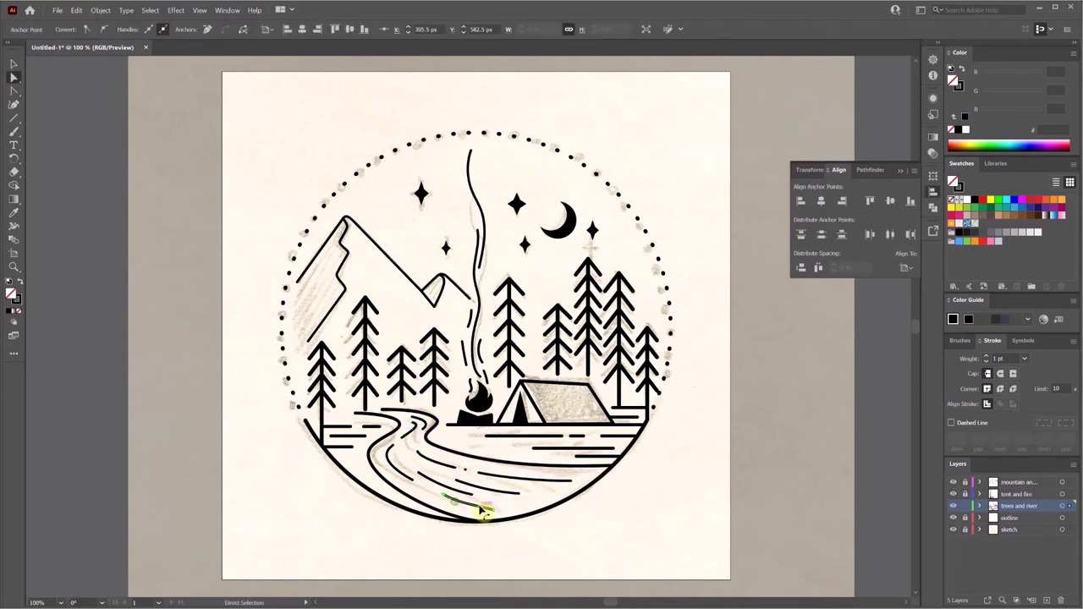
Reposition the lowest flow line and apply the Basic brush to the river's flow lines.
key(v)
mouse_move(493, 509)
mouse_down()
mouse_move(513, 517)
mouse_move(496, 493)
mouse_up()
click(514, 479)
click(297, 29)
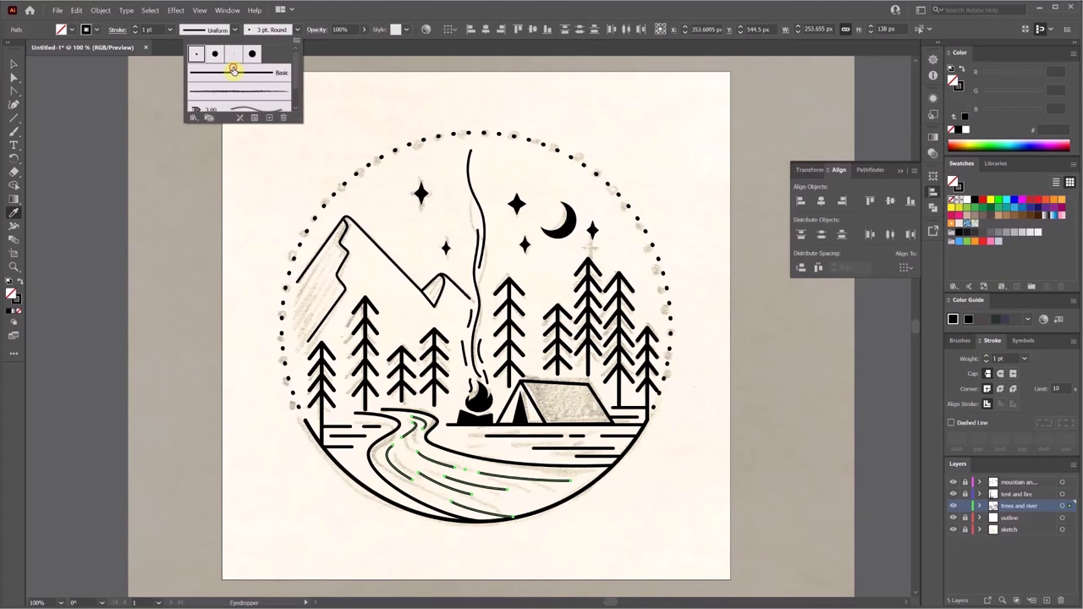
click(234, 66)
Lock the "trees and river" layer, unlock "tent and fire" and change its layer color to orange.
key(a)
click(965, 506)
click(964, 494)
click(464, 339)
double_click(1031, 493)
double_click(1048, 494)
click(533, 267)
click(554, 375)
Adjust the short smoke lines above the campfire and lock the "tent and fire" layer.
click(488, 373)
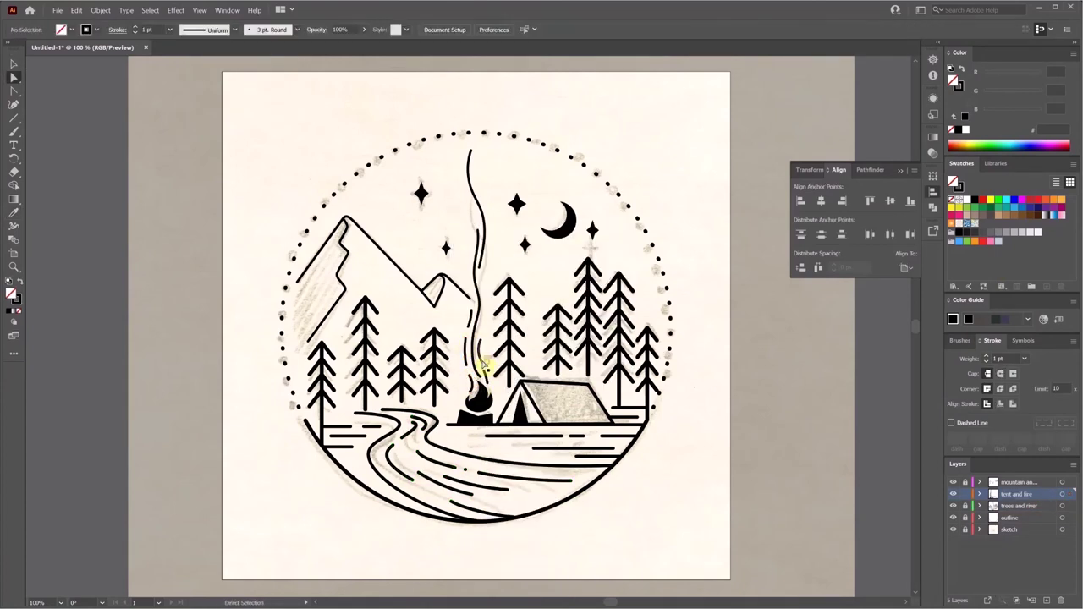
drag(479, 341, 483, 327)
click(964, 494)
Unlock the mountain layer and draw parallel diagonal shading lines down the left face of the large mountain.
click(964, 482)
click(1018, 482)
key(backslash)
drag(347, 223, 297, 294)
key(v)
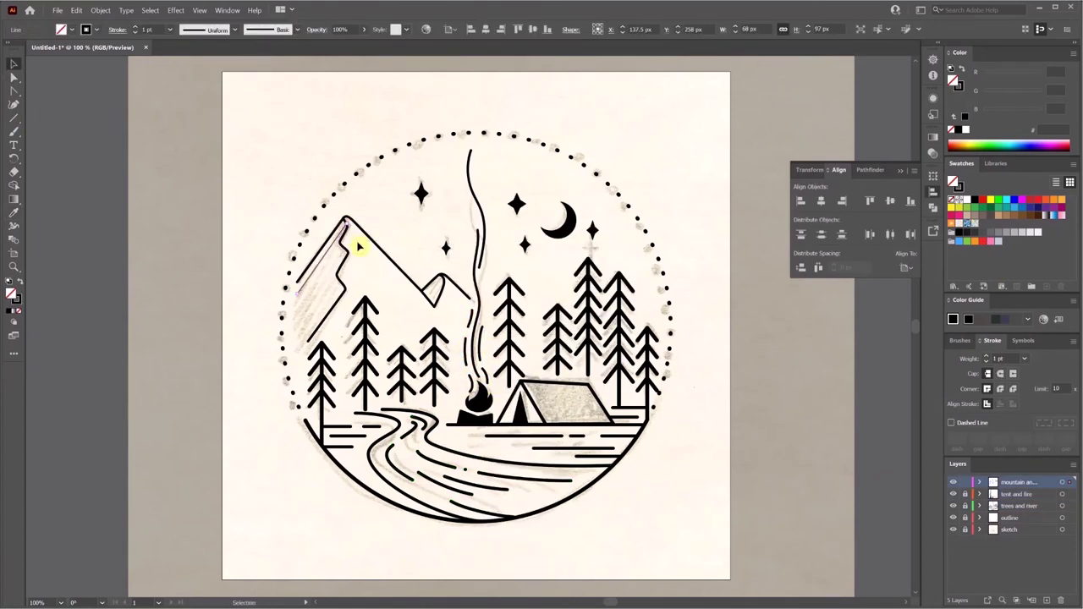
mouse_move(326, 256)
mouse_down()
mouse_move(329, 268)
mouse_move(478, 320)
mouse_move(326, 299)
mouse_move(319, 316)
mouse_move(486, 309)
mouse_move(441, 275)
mouse_up()
click(368, 283)
Fit 3 pt slanted shading lines inside the small mountain peak.
key(a)
mouse_move(451, 362)
mouse_down()
mouse_move(425, 296)
mouse_move(443, 300)
mouse_move(434, 306)
mouse_up()
key(v)
key(a)
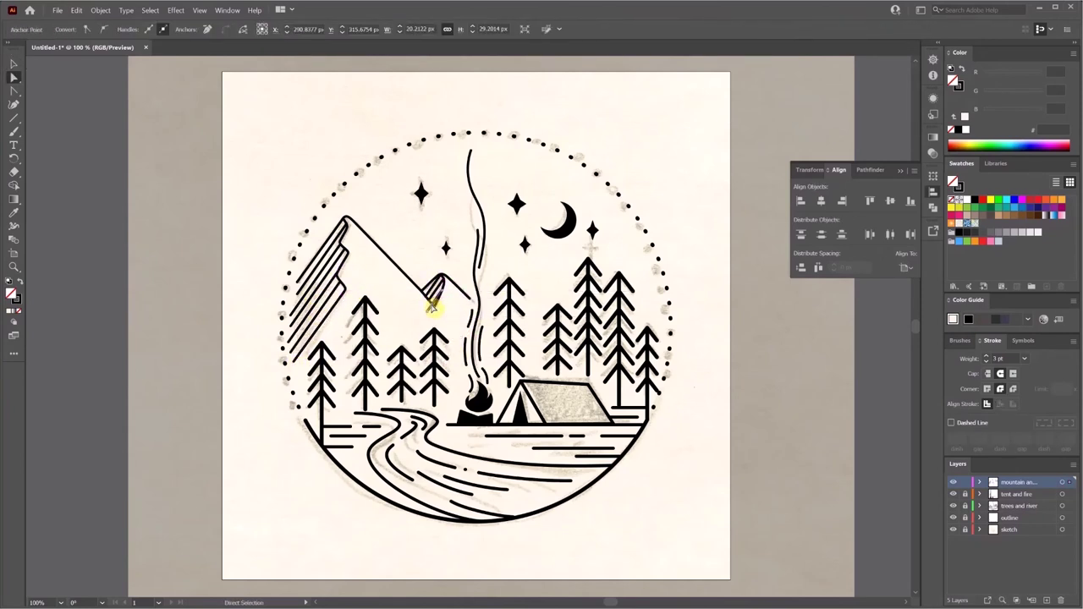
Erase small gaps in the mountain shading lines to break them into dashes.
click(406, 309)
key(shift+e)
drag(326, 251, 313, 272)
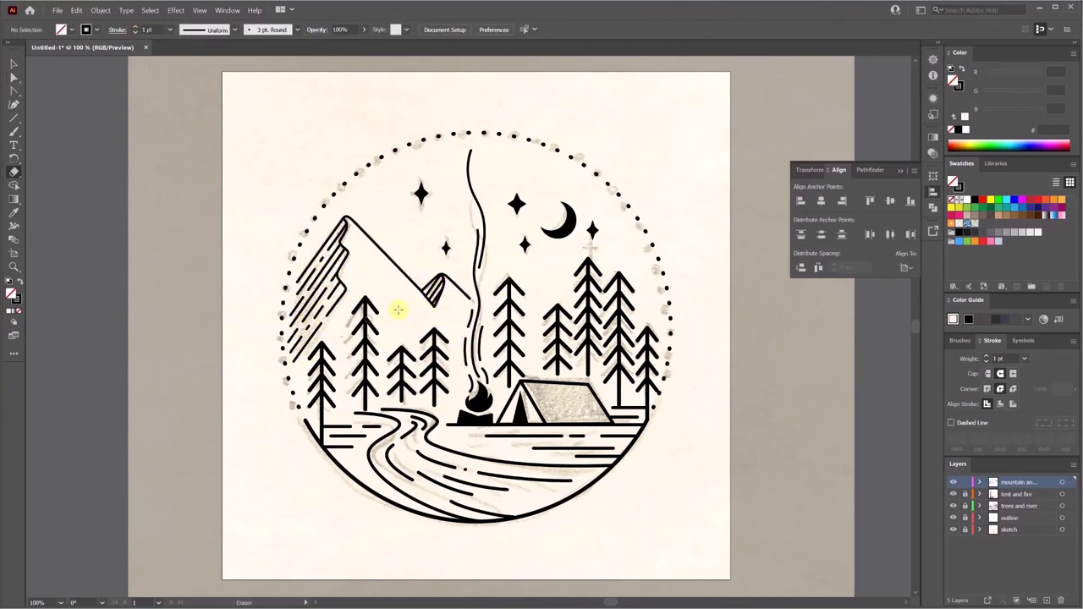
Fine-tune the anchor points of the shading lines inside the small mountain peak.
key(a)
key(ctrl+=)
drag(403, 258, 407, 251)
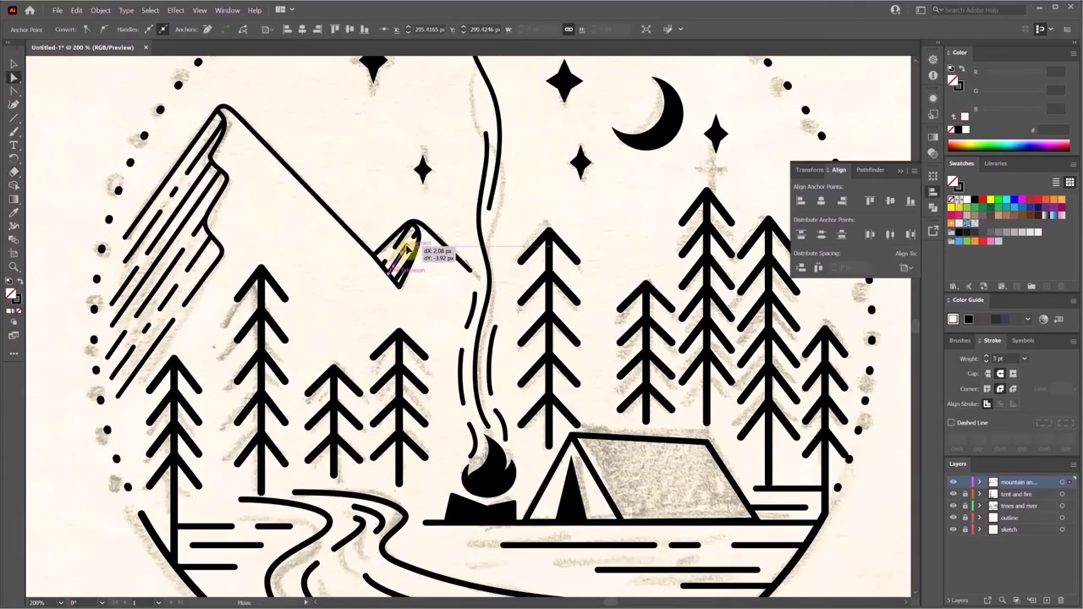
key(ctrl+minus)
key(ctrl+minus)
Move the long wavy smoke line onto the "tent and fire" layer, keeping its position.
click(1015, 494)
key(shift+e)
click(479, 254)
key(ctrl+x)
click(1015, 494)
key(ctrl+shift+v)
Erase small gaps along the smoke lines and adjust the lower ends of the left-hand tree trunks.
key(shift+e)
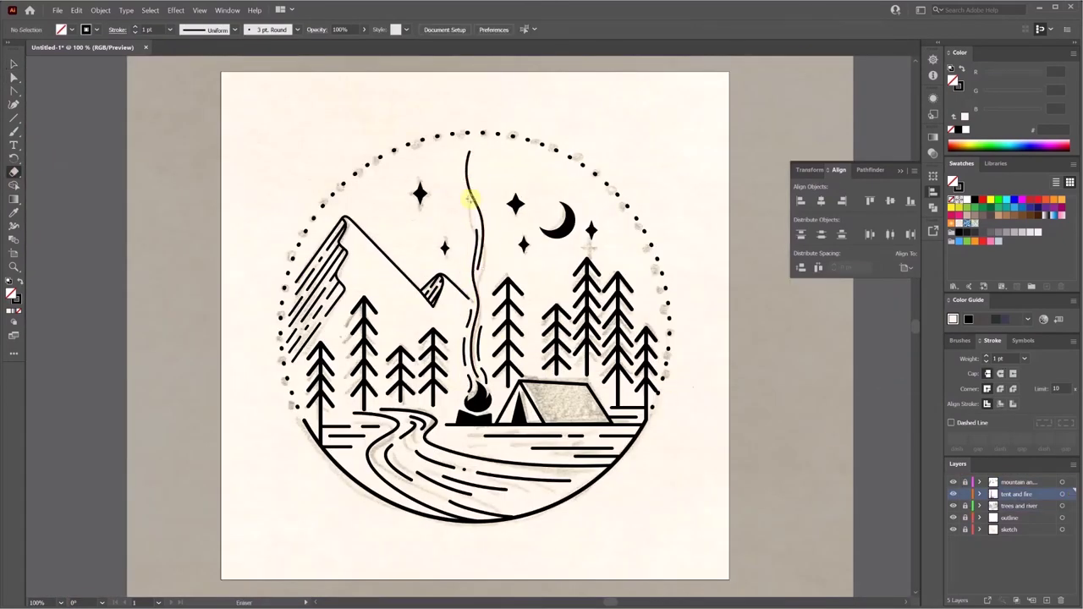
click(366, 408)
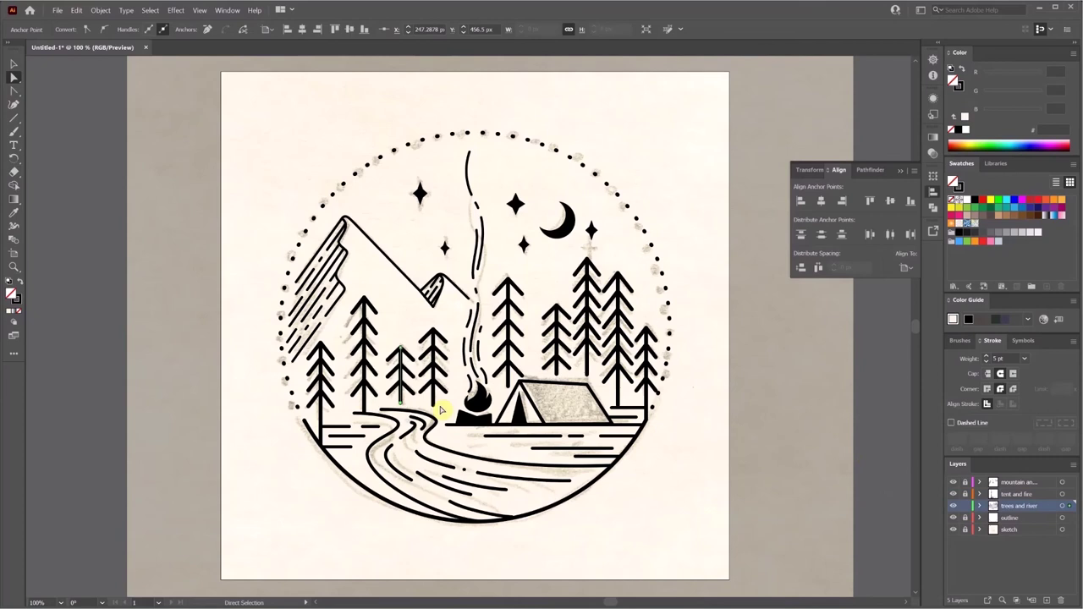
Fill the side panel of the tent with black on the "tent and fire" layer.
click(1015, 495)
click(584, 385)
click(958, 130)
key(a)
key(ctrl+shift+a)
Draw a small window about 28 by 14 px on the black side of the tent.
click(14, 119)
drag(551, 395, 573, 406)
key(i)
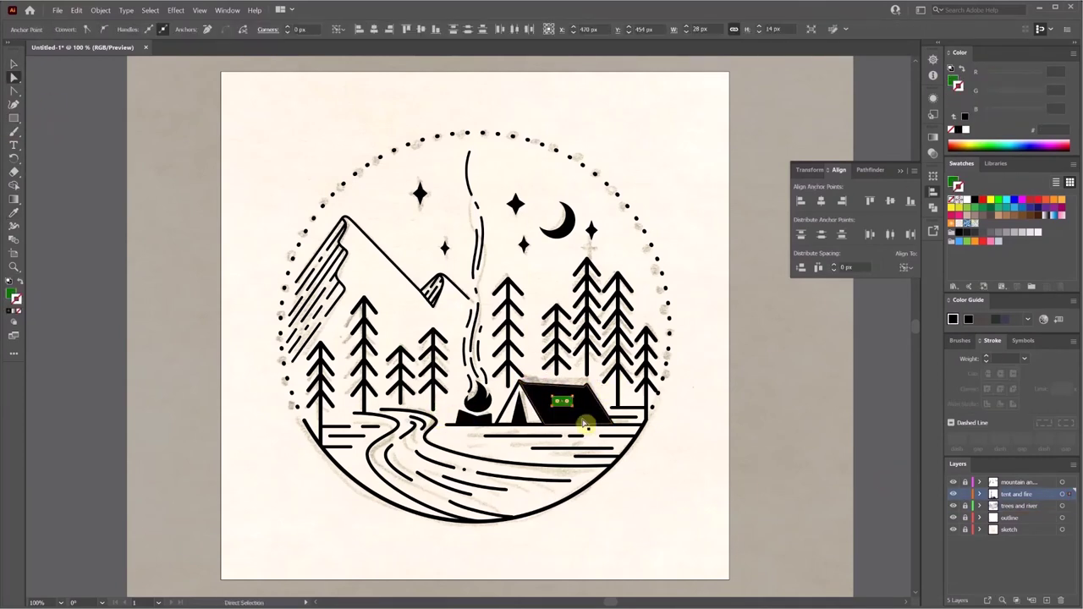
key(ctrl+shift+a)
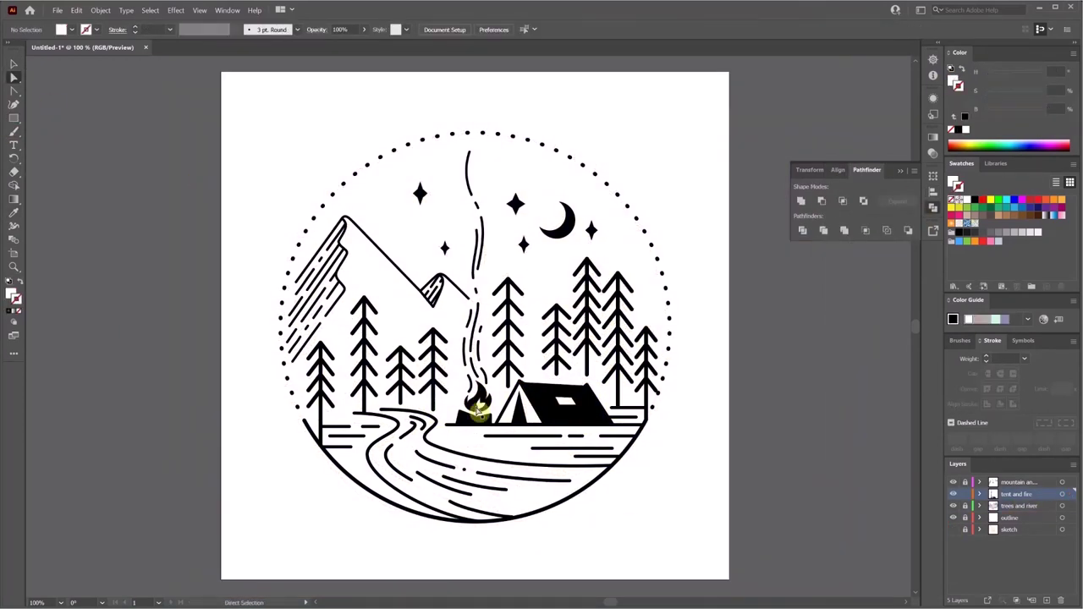
Curve the edges of the white inner flame and subtract it from the campfire with Minus Front.
key(ctrl+equal)
key(ctrl+equal)
click(490, 484)
key(shift+c)
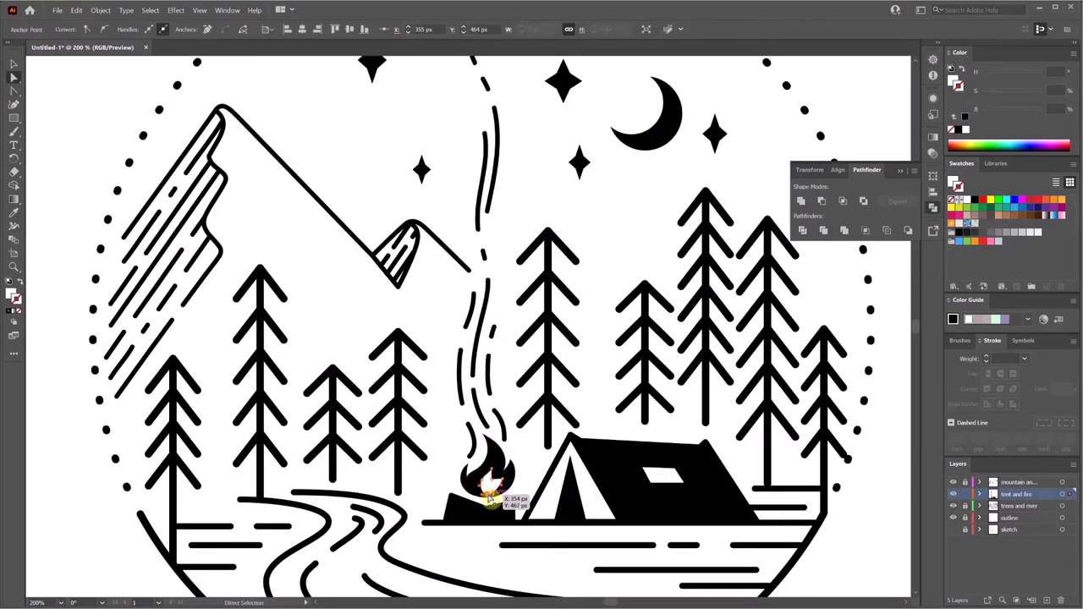
key(v)
click(822, 201)
click(459, 573)
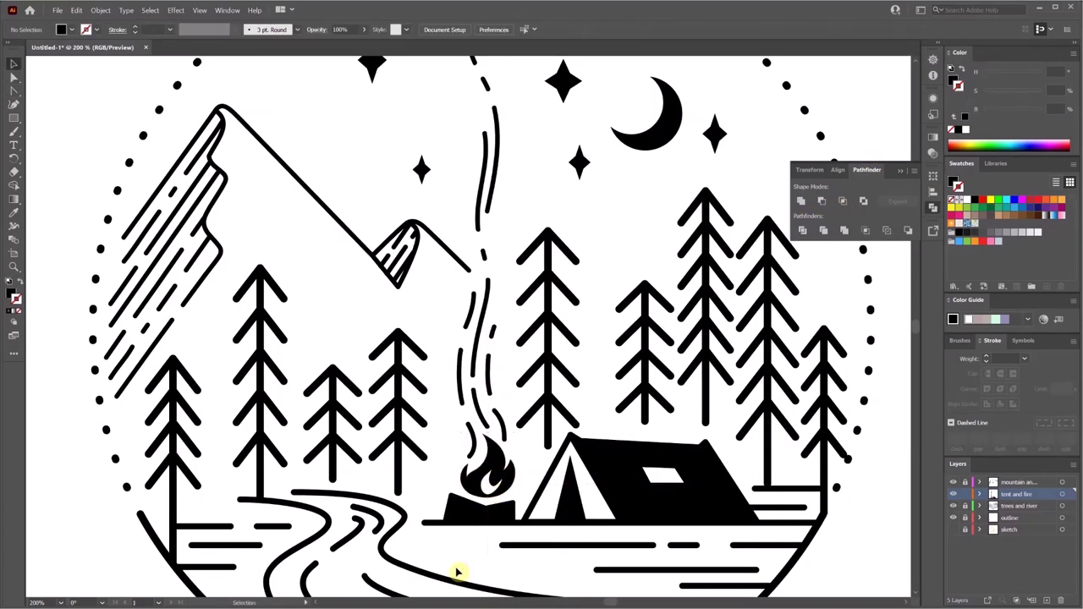
Duplicate the whole badge artwork beside the original artboard.
key(ctrl+minus)
key(ctrl+minus)
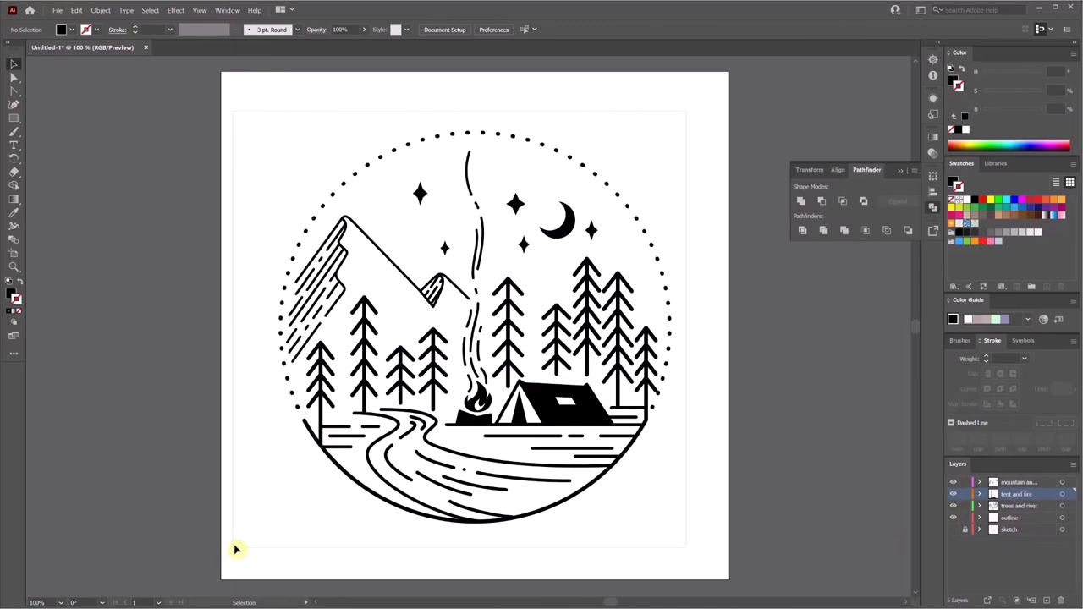
key(ctrl+a)
drag(611, 602, 576, 602)
key(ctrl+v)
click(183, 315)
Create a second artboard around the duplicated artwork, size it to 700 px and position it.
key(m)
click(13, 253)
mouse_move(201, 96)
mouse_down()
mouse_move(717, 523)
mouse_move(690, 458)
mouse_up()
double_click(498, 30)
text(700)
key(Return)
drag(659, 141, 701, 128)
key(v)
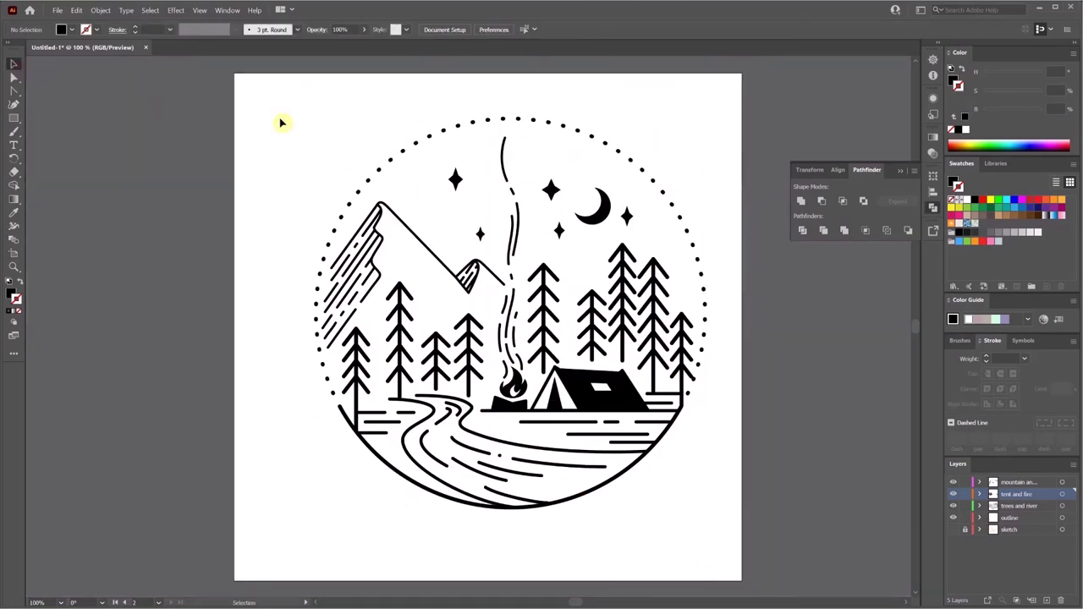
Group the duplicated badge artwork and center it on the second artboard.
drag(267, 96, 729, 516)
right_click(592, 389)
click(637, 465)
drag(610, 404, 587, 411)
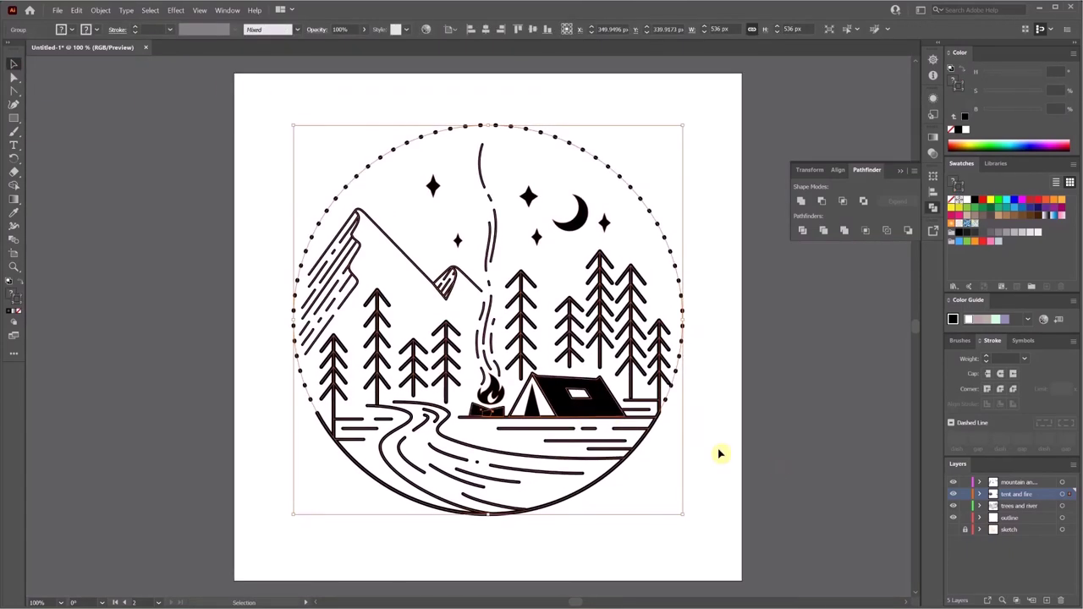
Expand the duplicated artwork's strokes into filled shapes and unite them with Pathfinder.
click(100, 10)
click(290, 285)
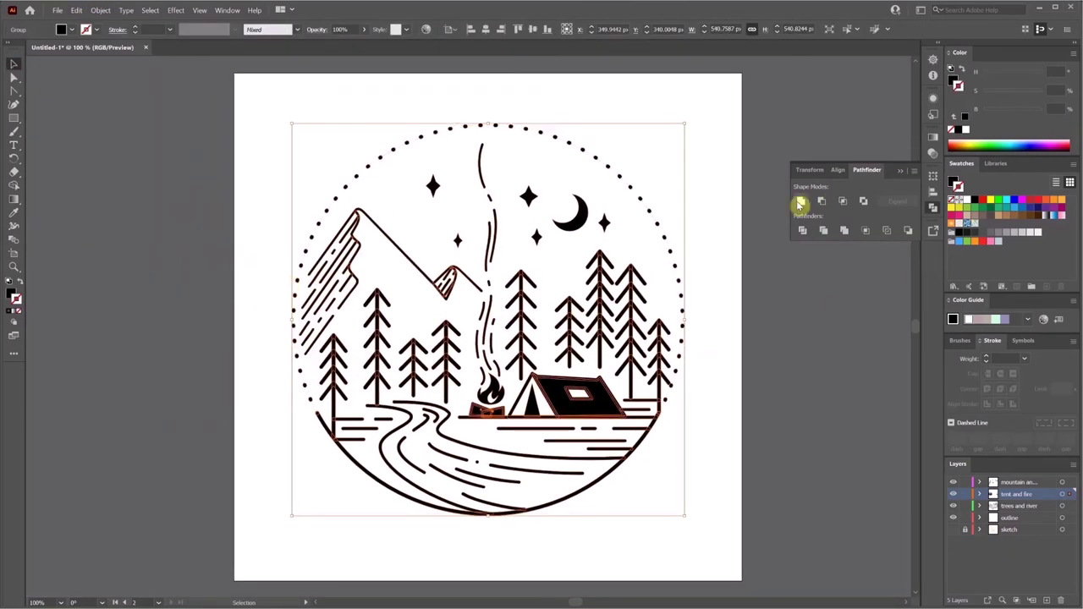
click(799, 204)
click(833, 355)
Lock the existing artwork layers and move the united badge onto a new layer at the top of the stack.
click(594, 401)
key(ctrl+x)
drag(964, 482, 964, 518)
click(1031, 483)
click(1047, 600)
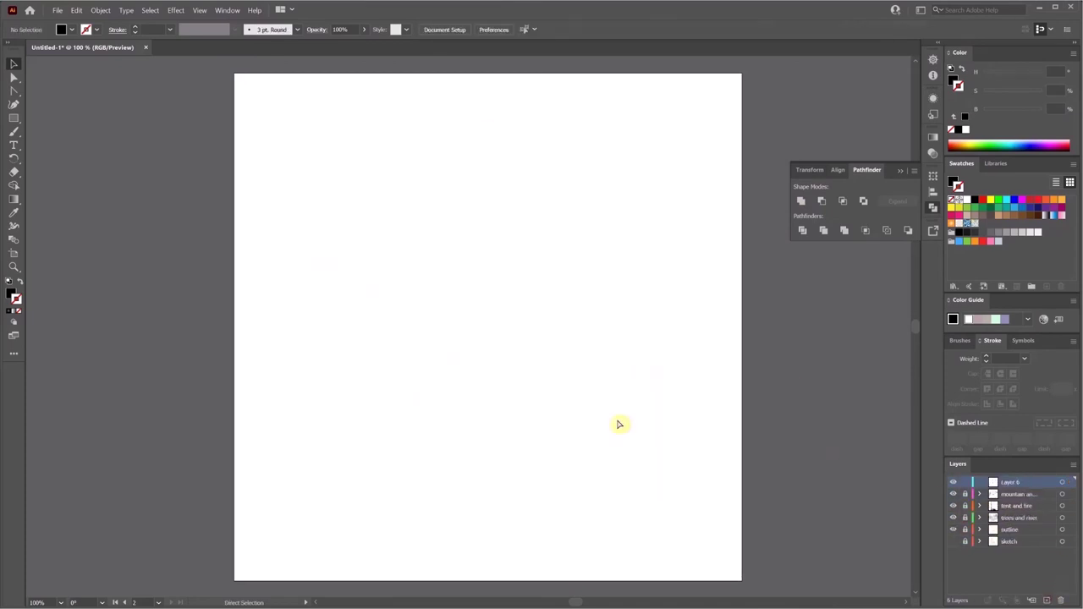
key(ctrl+v)
drag(578, 407, 595, 402)
click(795, 474)
Add another layer beneath the united badge's layer and rename the badge layer "combined".
click(1046, 600)
drag(1028, 484, 1026, 500)
double_click(1009, 481)
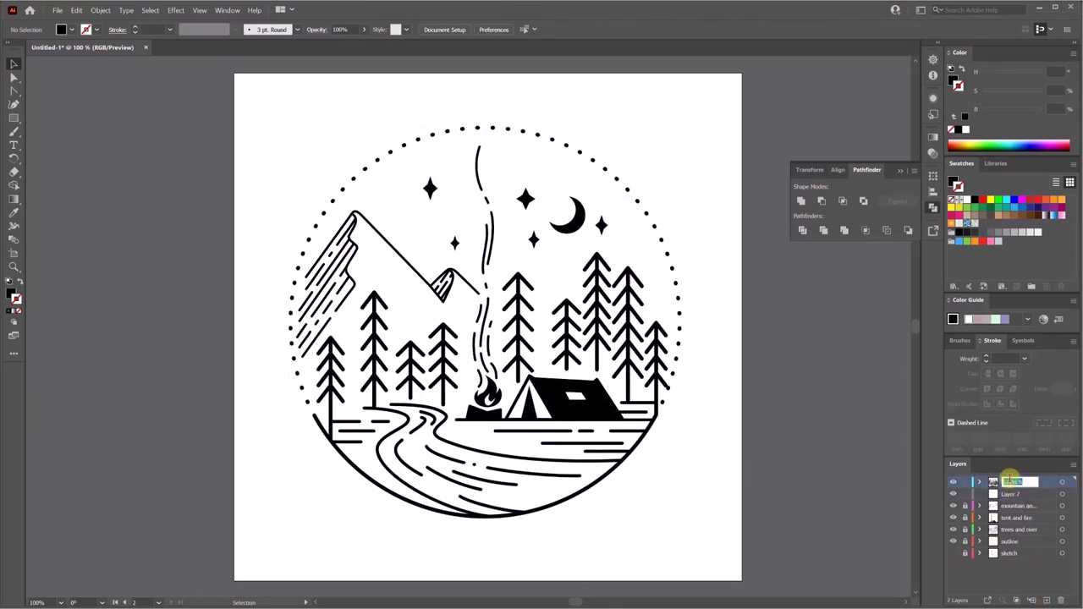
Draw a background rectangle about 644 by 637 px behind the badge on Layer 7 and color it muted green.
click(1012, 493)
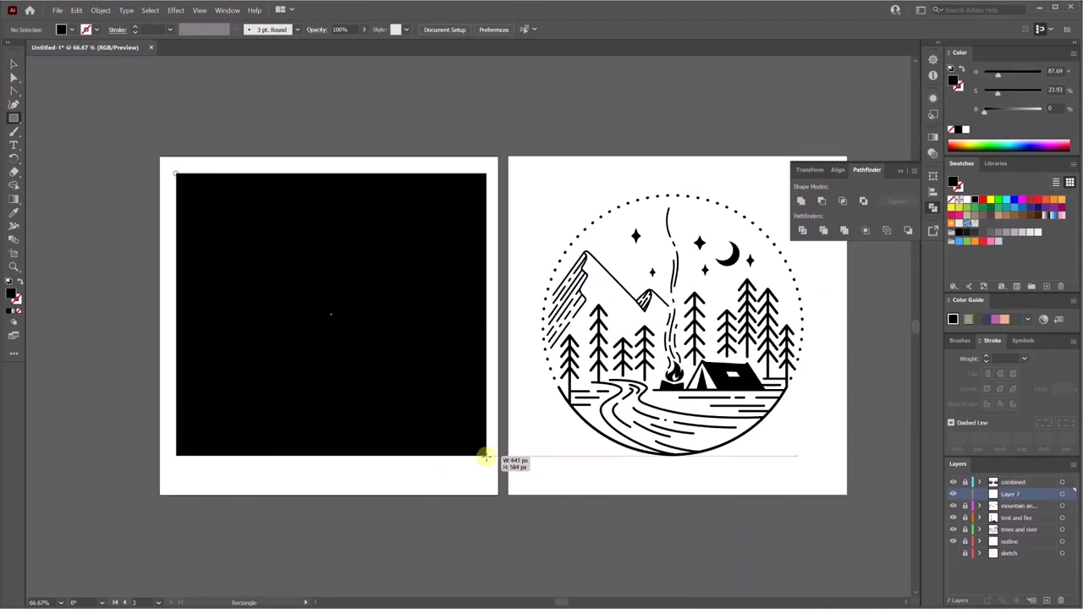
drag(483, 455, 491, 479)
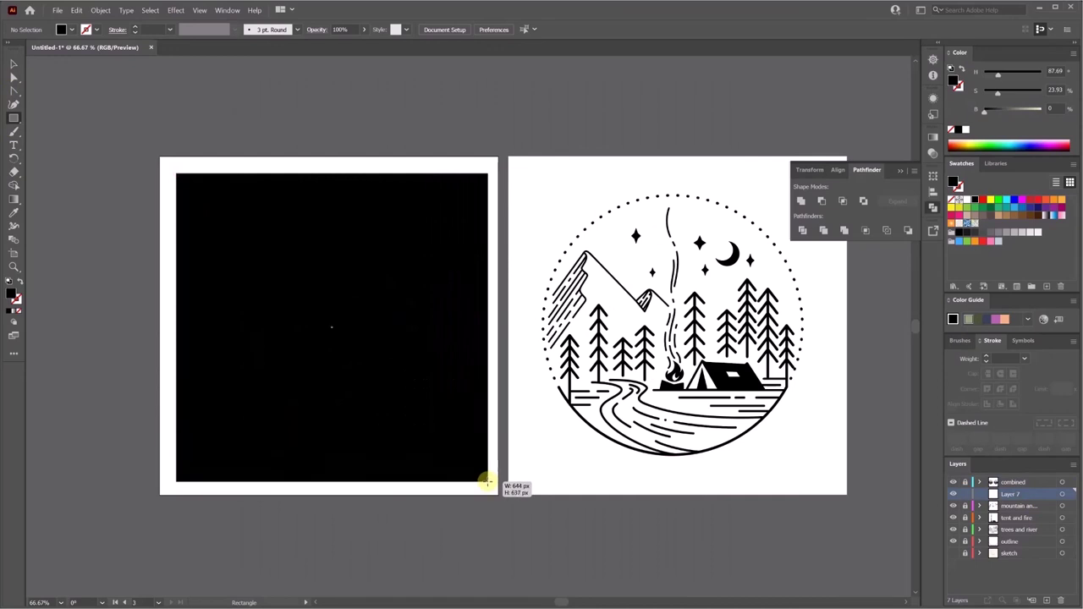
mouse_move(997, 110)
mouse_down()
mouse_move(1023, 93)
mouse_move(992, 110)
mouse_move(1025, 110)
mouse_up()
drag(476, 229, 466, 230)
click(571, 196)
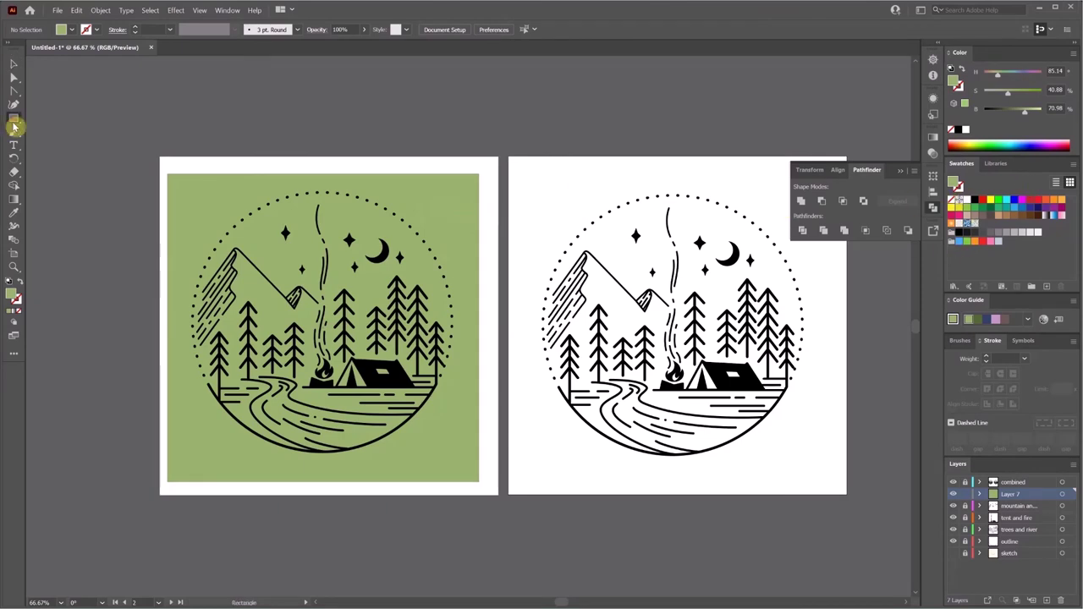